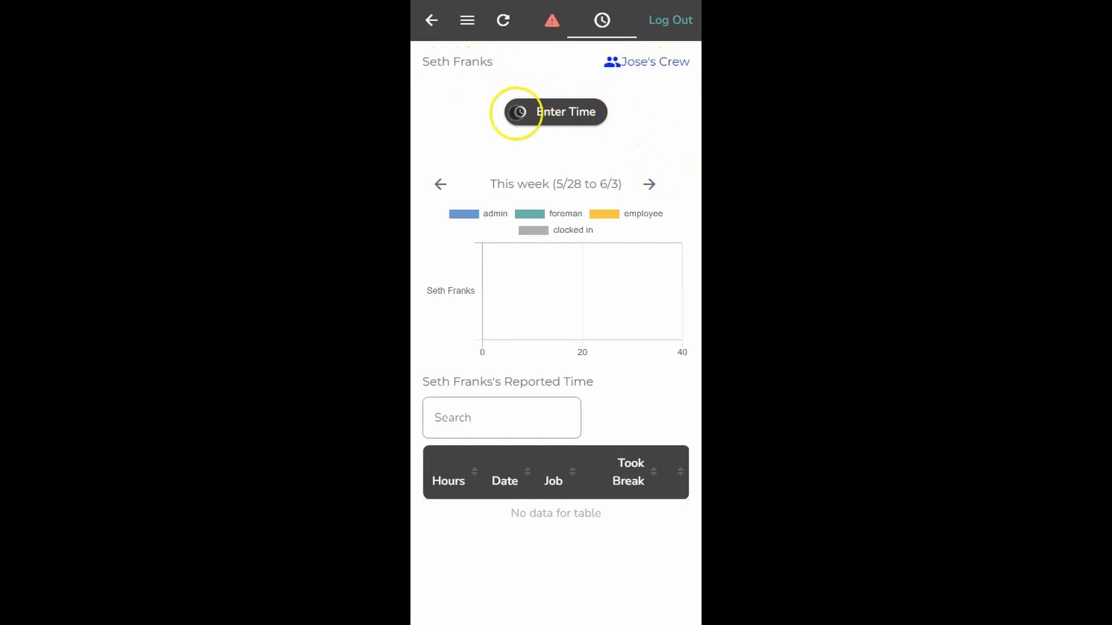
# - Start a time entry for the employee on the Nates Patio(2) job, dated 5/29
pyautogui.click(571, 112)
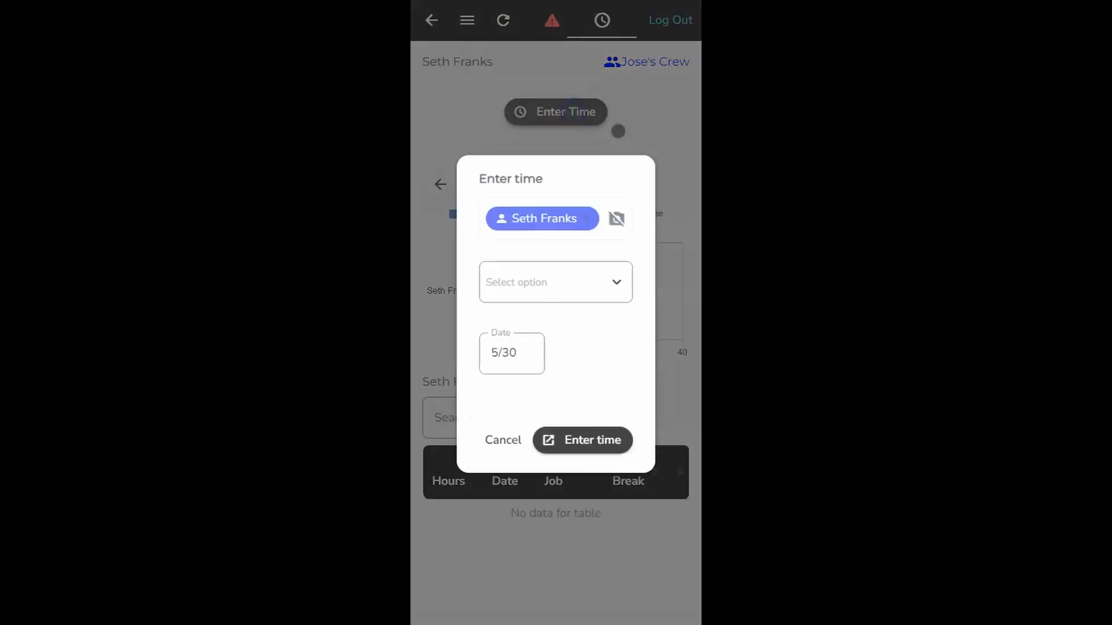
pyautogui.click(607, 294)
pyautogui.click(554, 312)
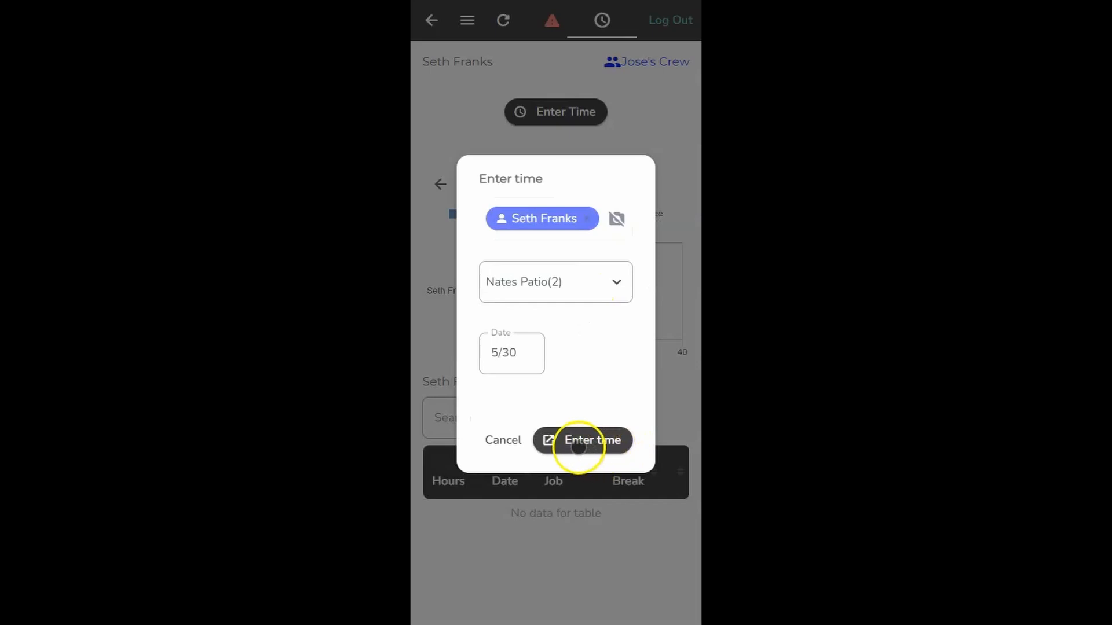
pyautogui.click(519, 351)
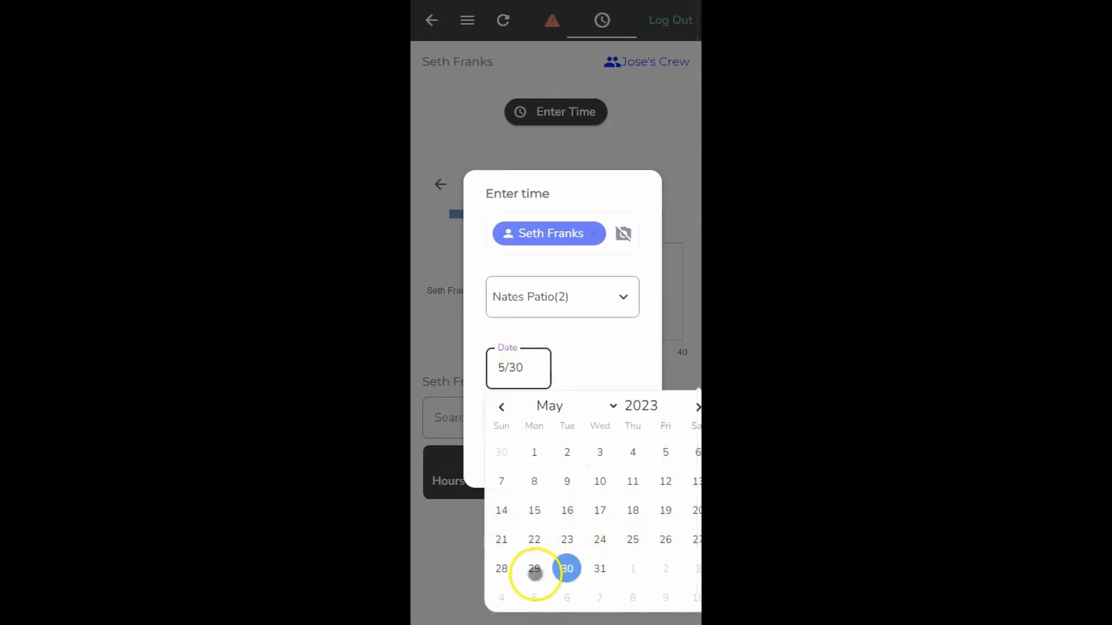
pyautogui.click(535, 570)
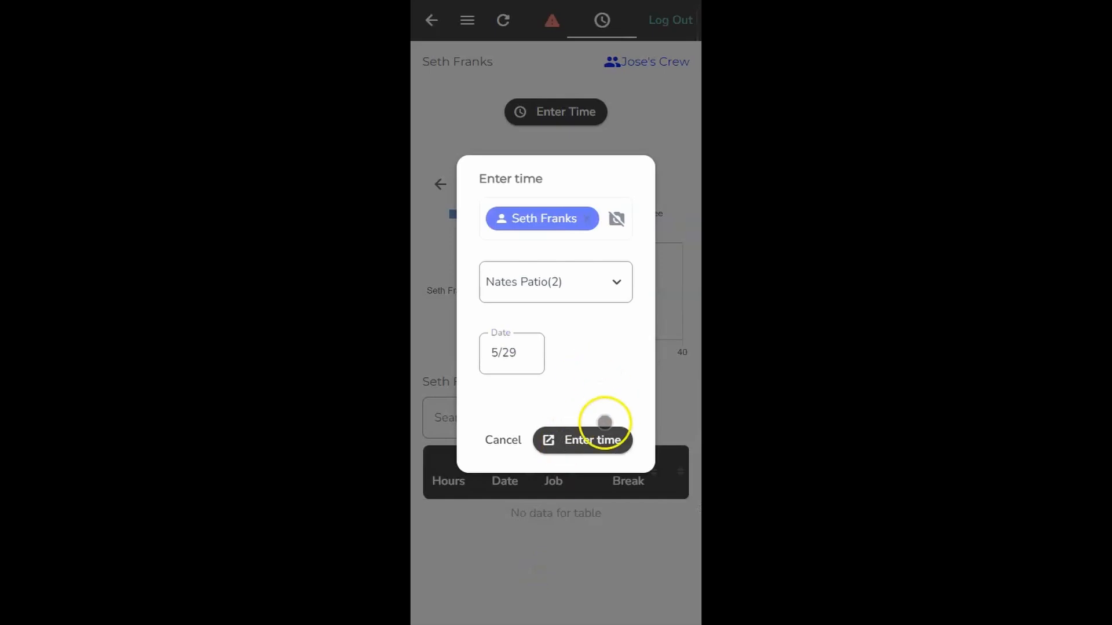
pyautogui.click(586, 438)
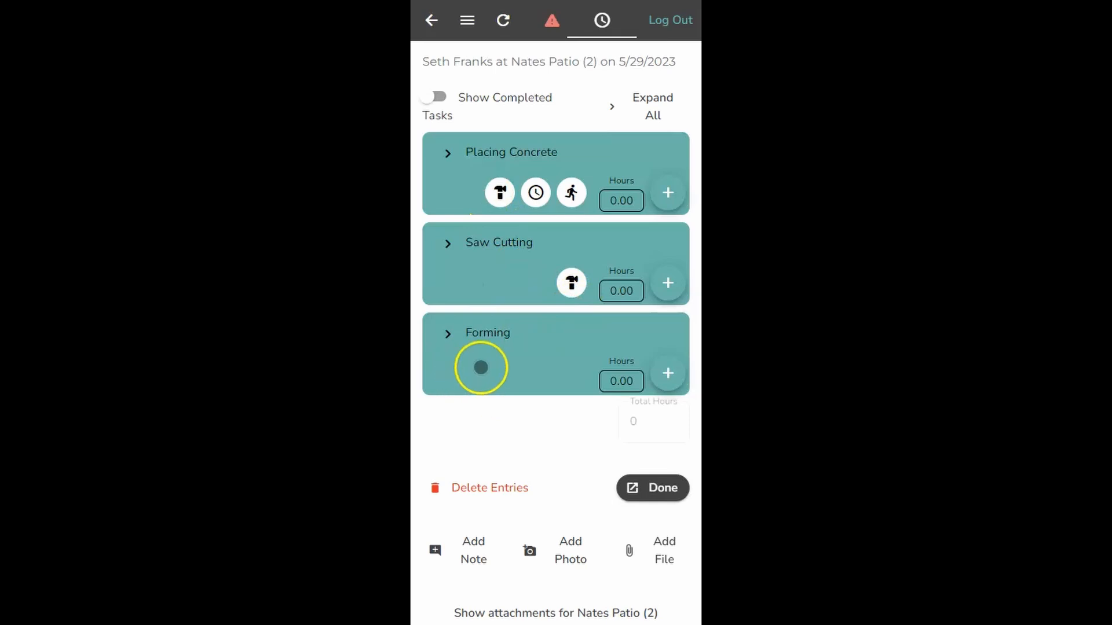
# - Add time to the Forming task with start 05:00 AM and end 04:41 PM
pyautogui.click(661, 377)
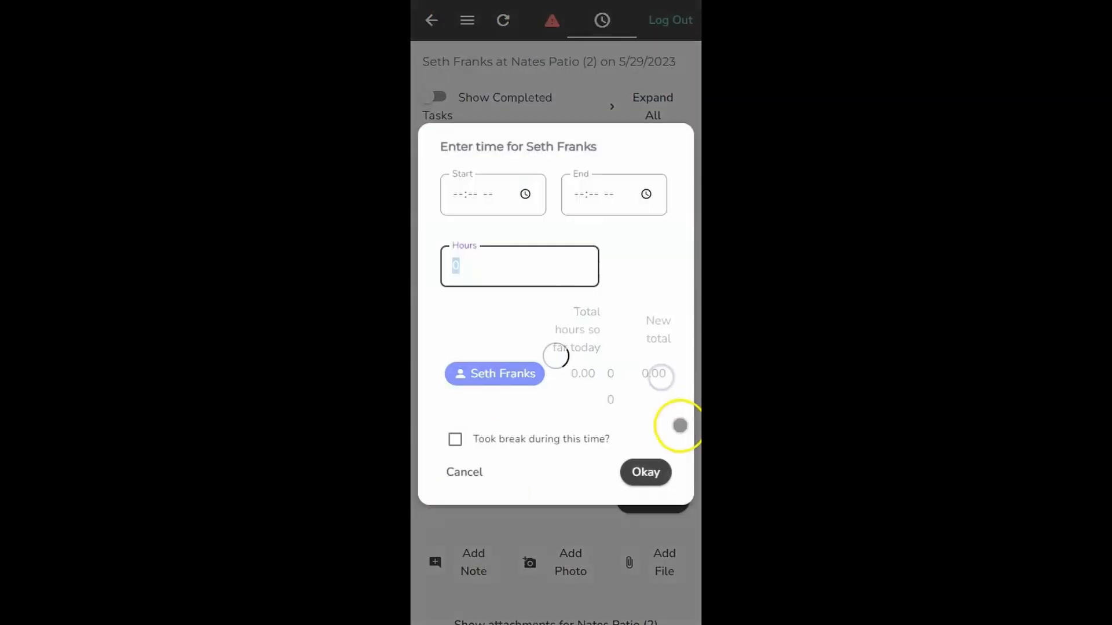
pyautogui.click(459, 193)
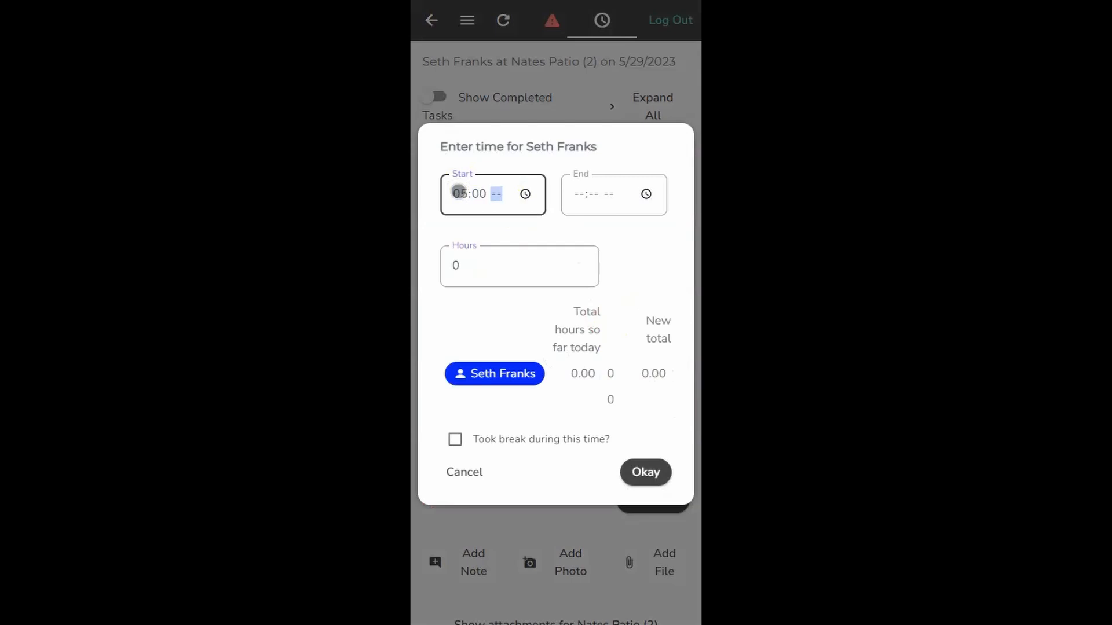
pyautogui.write('0500a')
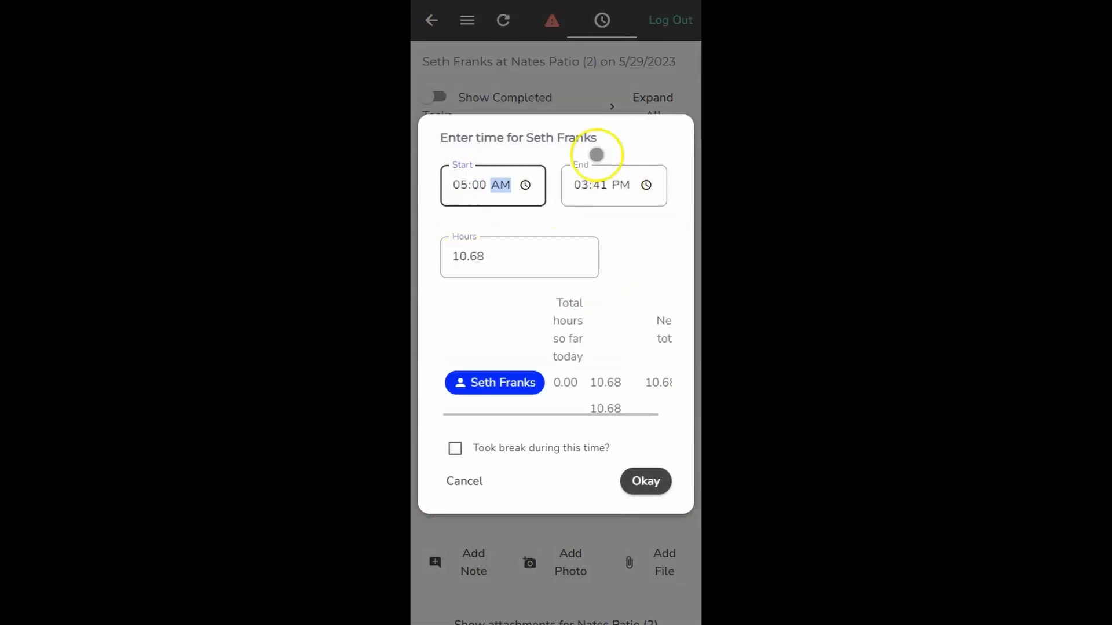
pyautogui.click(584, 185)
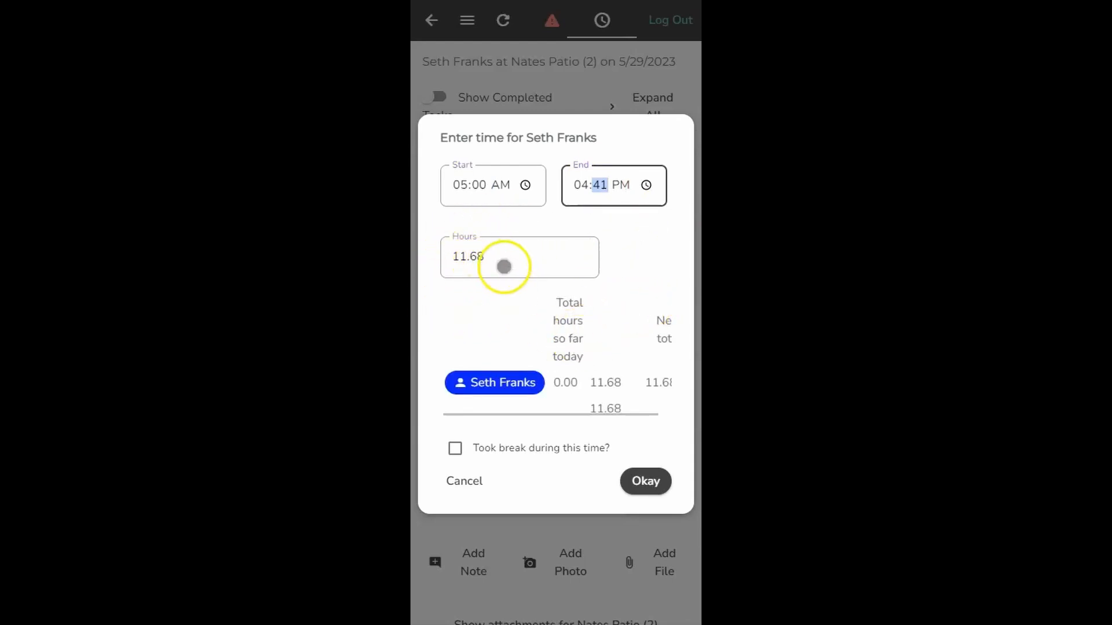
pyautogui.scroll(-1, 607, 310)
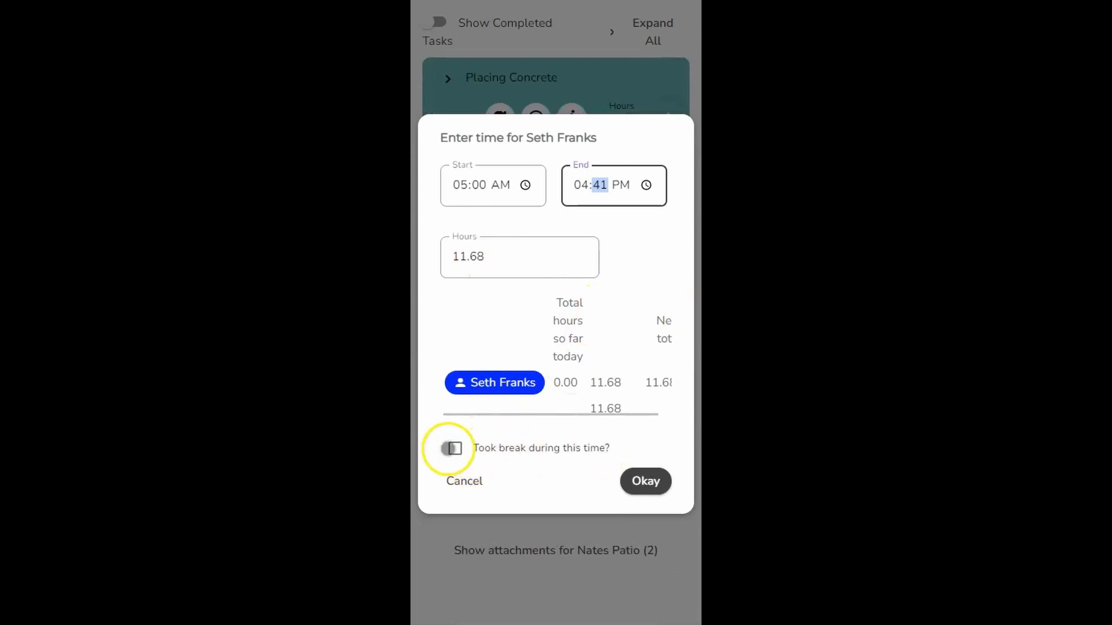
# - Mark that a break was taken during the Forming time, confirm the entry, and finish the day's time report
pyautogui.click(455, 450)
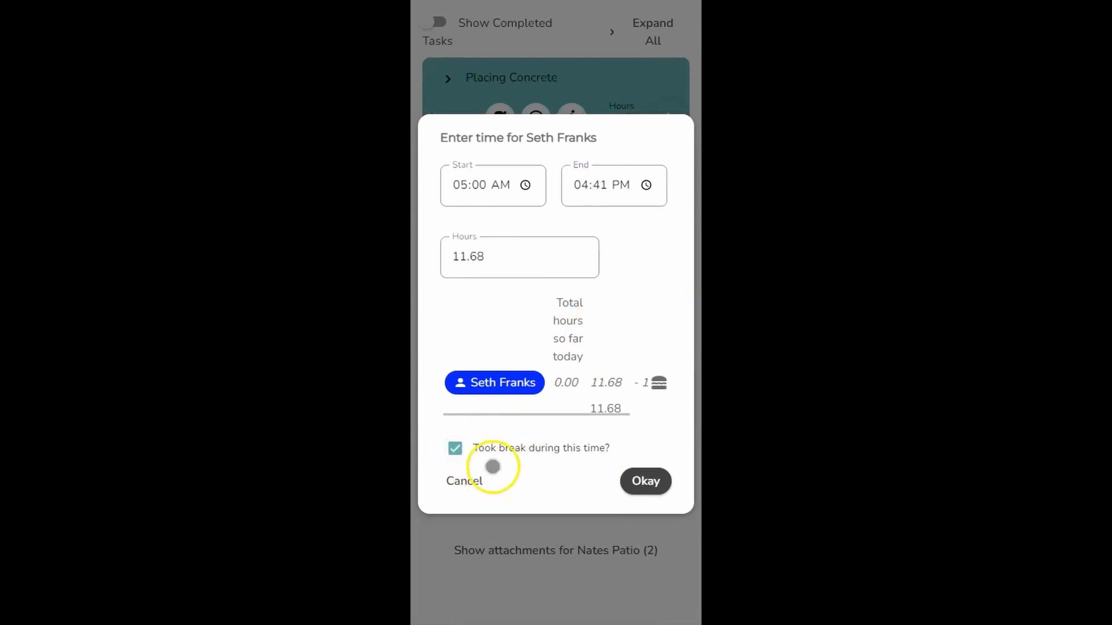
pyautogui.moveTo(617, 391); pyautogui.dragTo(551, 390)
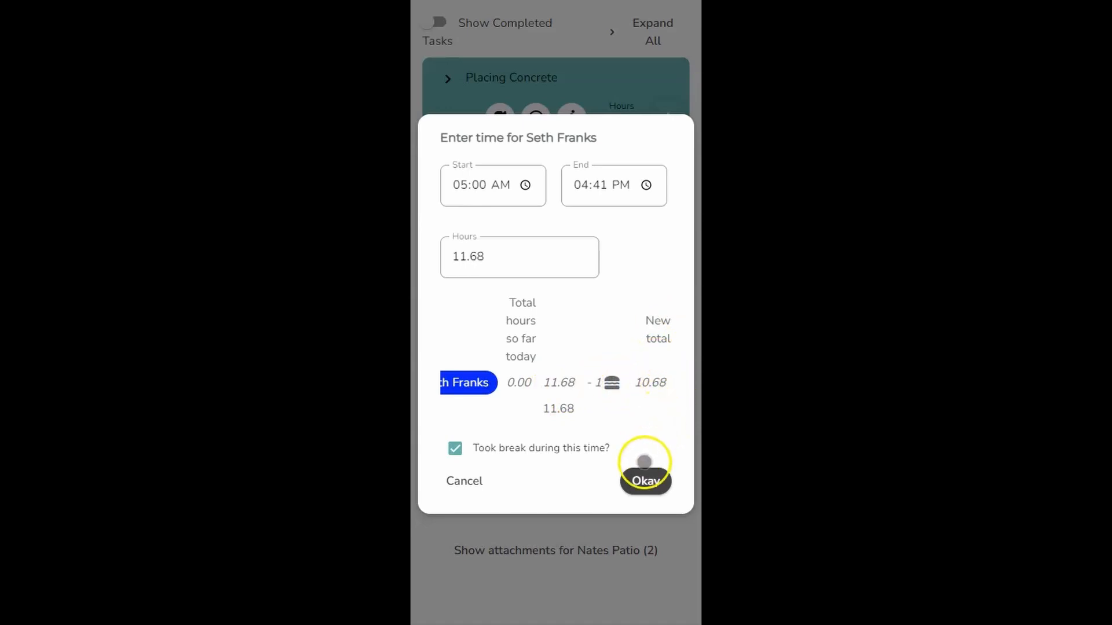
pyautogui.click(647, 481)
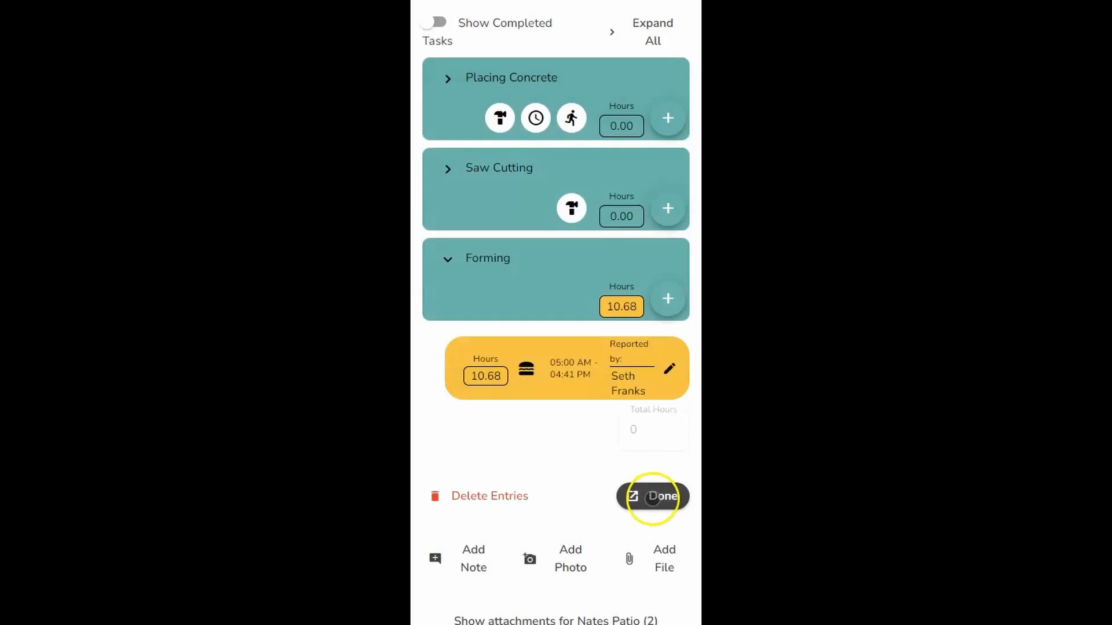
pyautogui.click(651, 495)
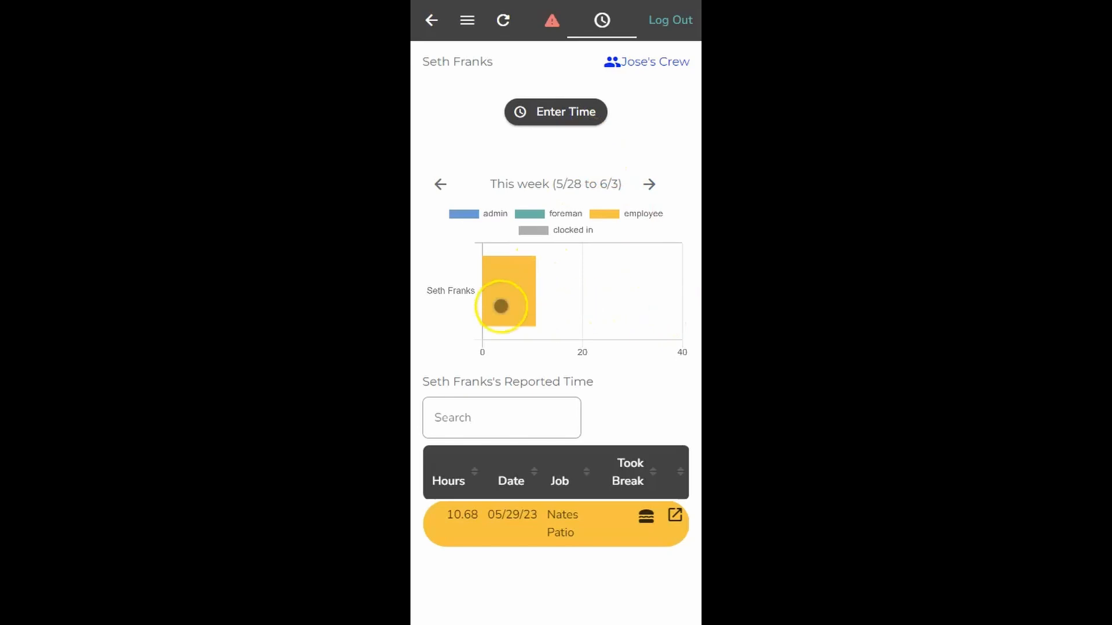
# - Inspect the breakdown of the employee's reported hours in this week's chart
pyautogui.click(501, 307)
pyautogui.scroll(-1, 505, 306)
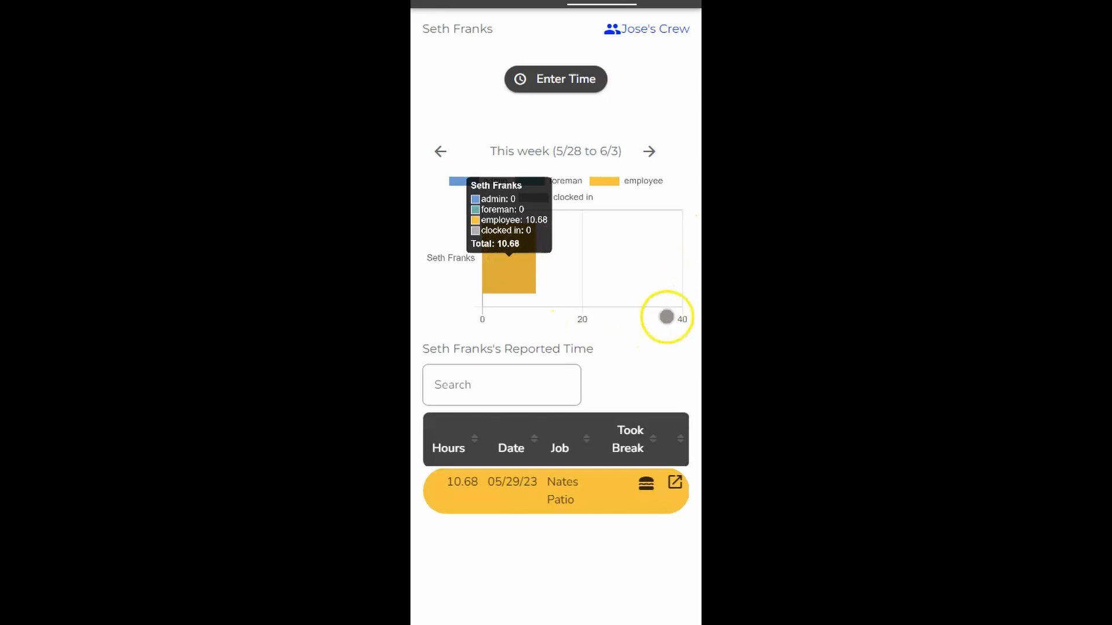
pyautogui.click(652, 356)
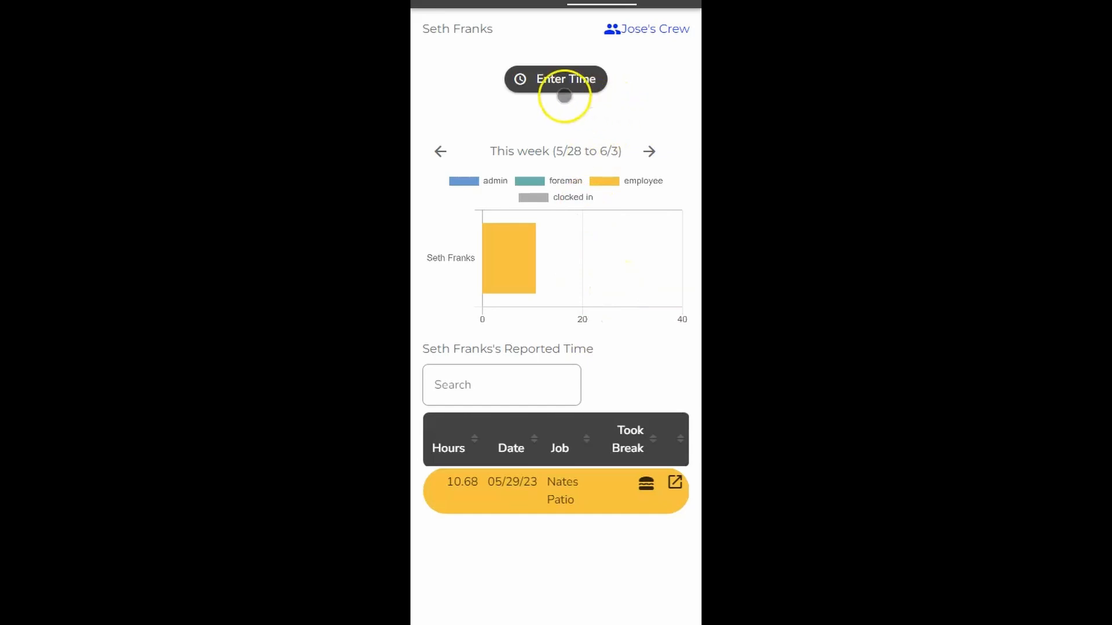
# - Start another time entry for the Nates Patio(2) job, dated 5/30
pyautogui.click(586, 86)
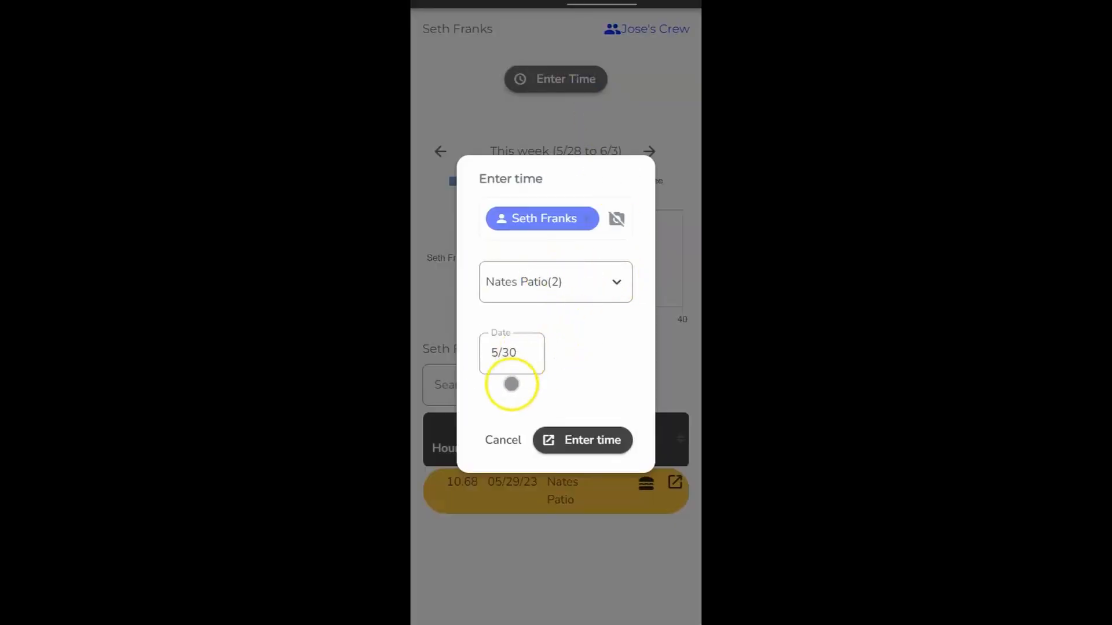
pyautogui.click(586, 444)
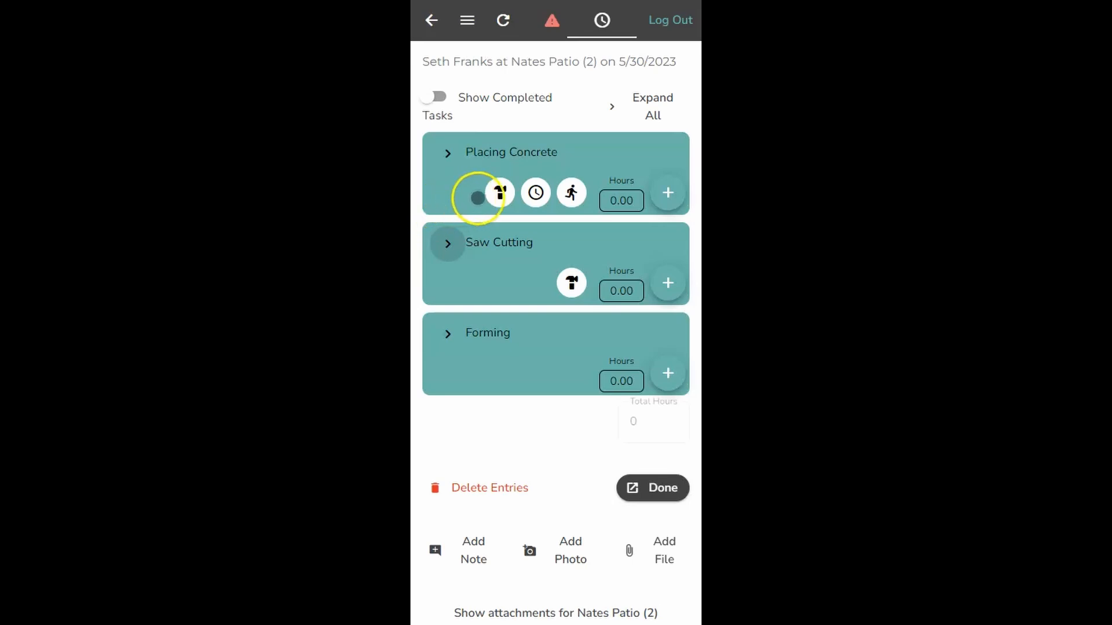
# - Examine the Placing Concrete task's square footage, hours and production rate goals, and expand its progress details
pyautogui.click(489, 199)
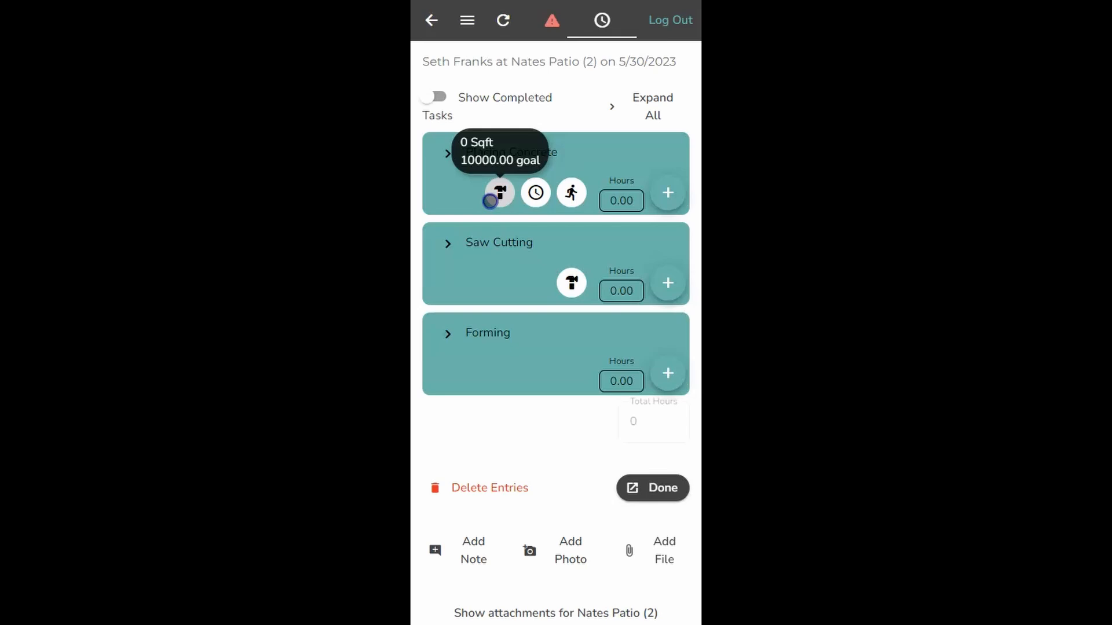
pyautogui.click(536, 207)
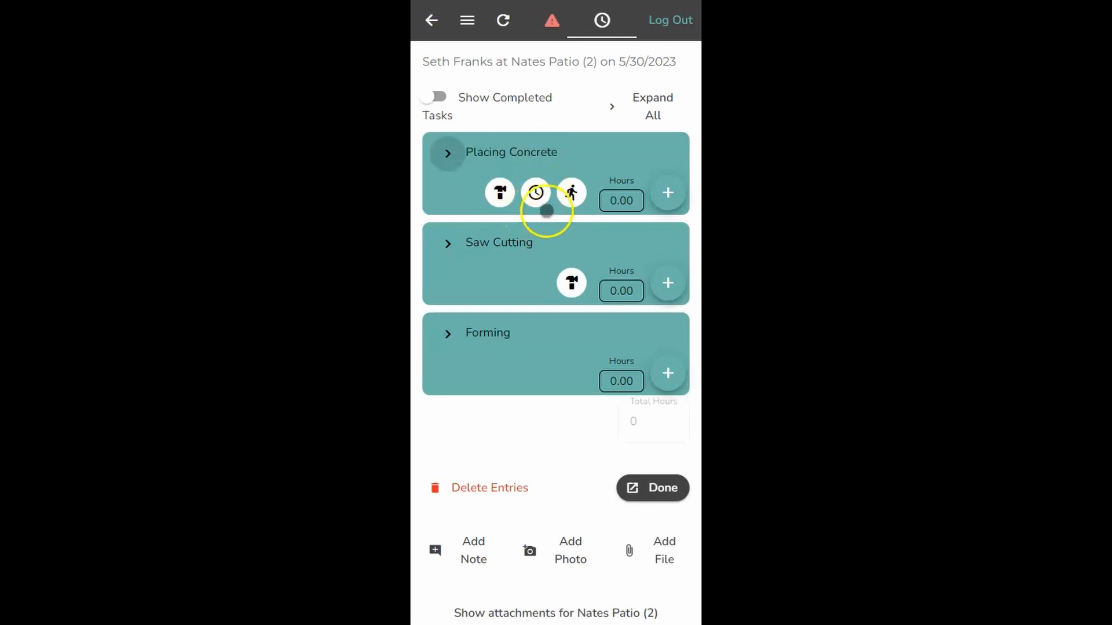
pyautogui.click(535, 200)
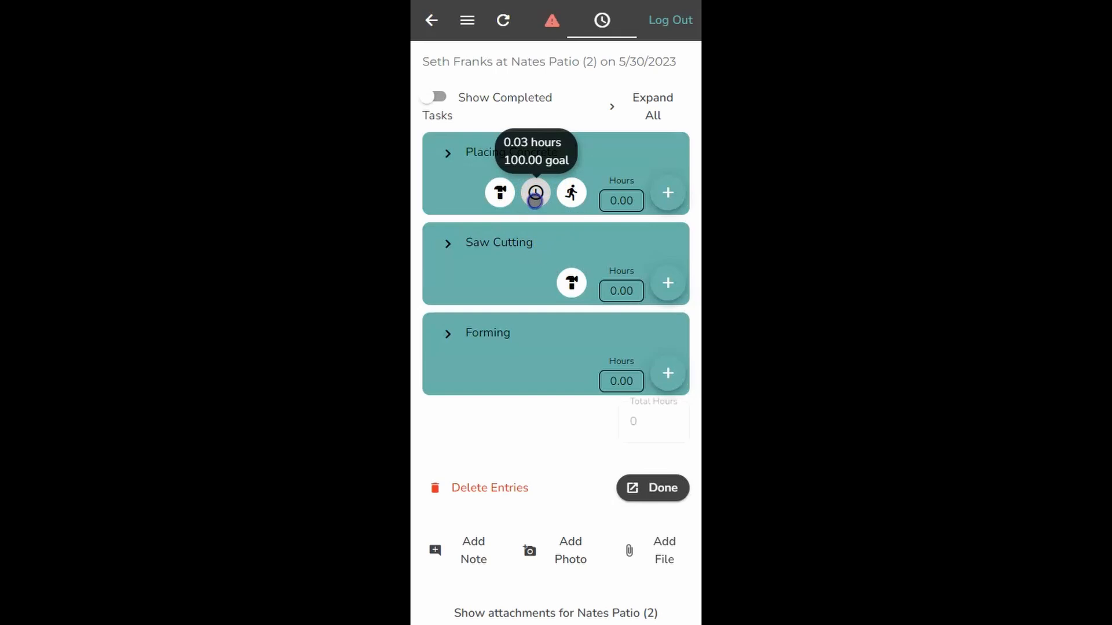
pyautogui.click(572, 197)
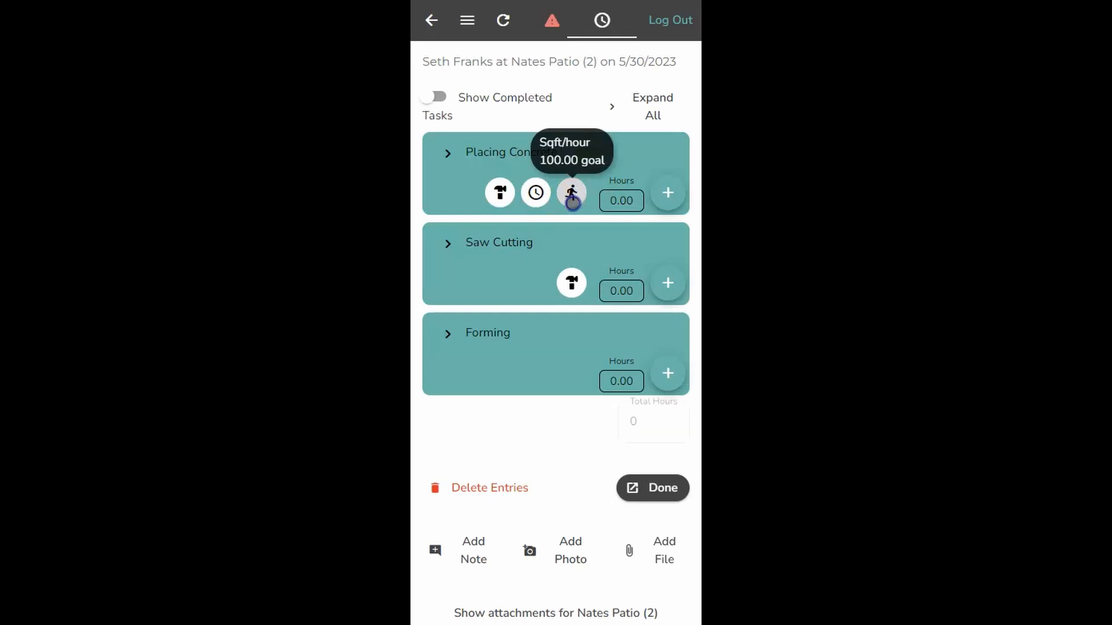
pyautogui.click(454, 158)
pyautogui.click(447, 153)
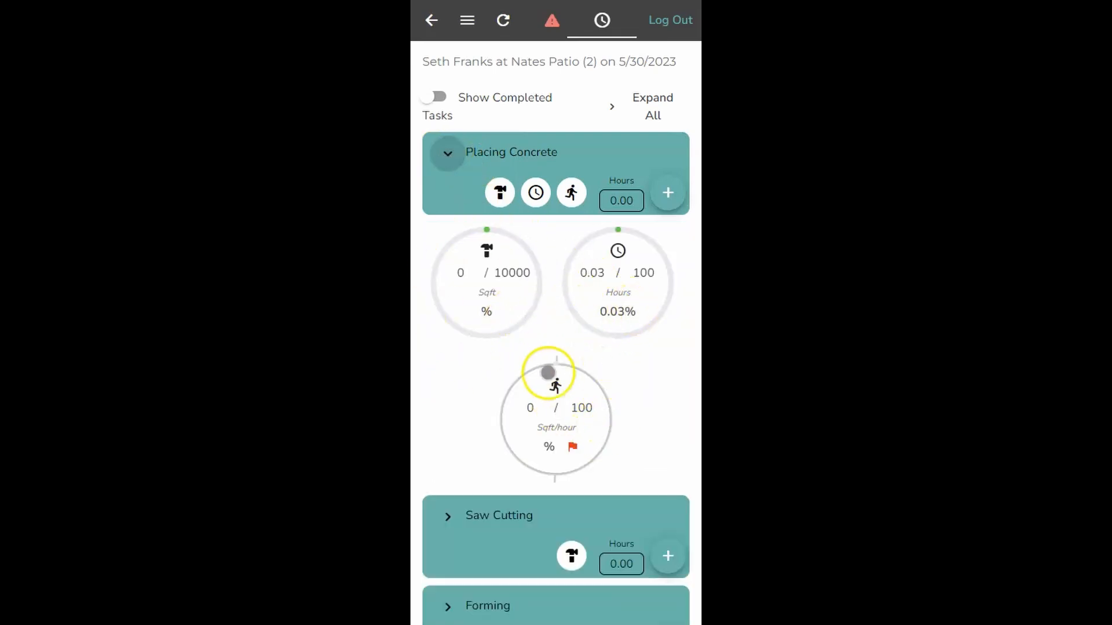
# - Log 10 hours on the Placing Concrete task with a break taken, and confirm the entry
pyautogui.scroll(-1, 637, 124)
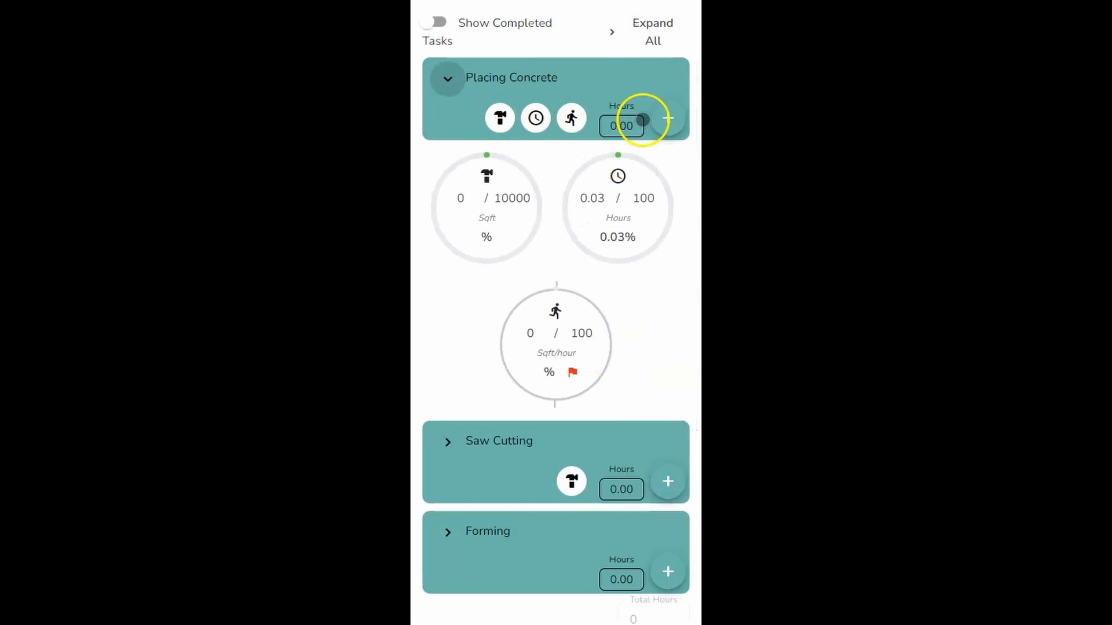
pyautogui.click(677, 124)
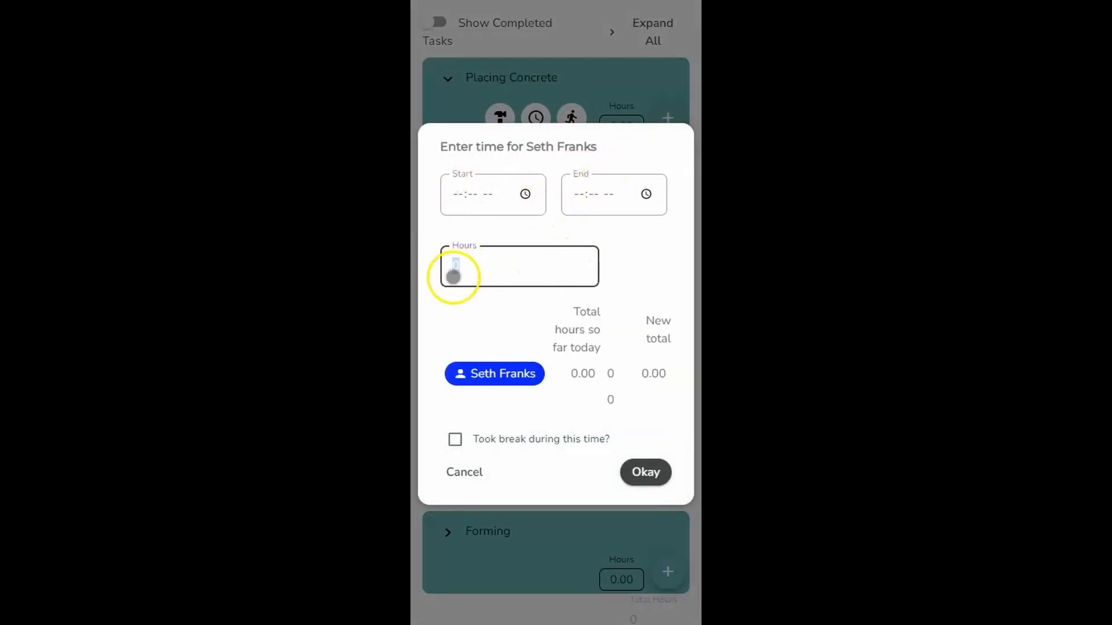
pyautogui.write('10')
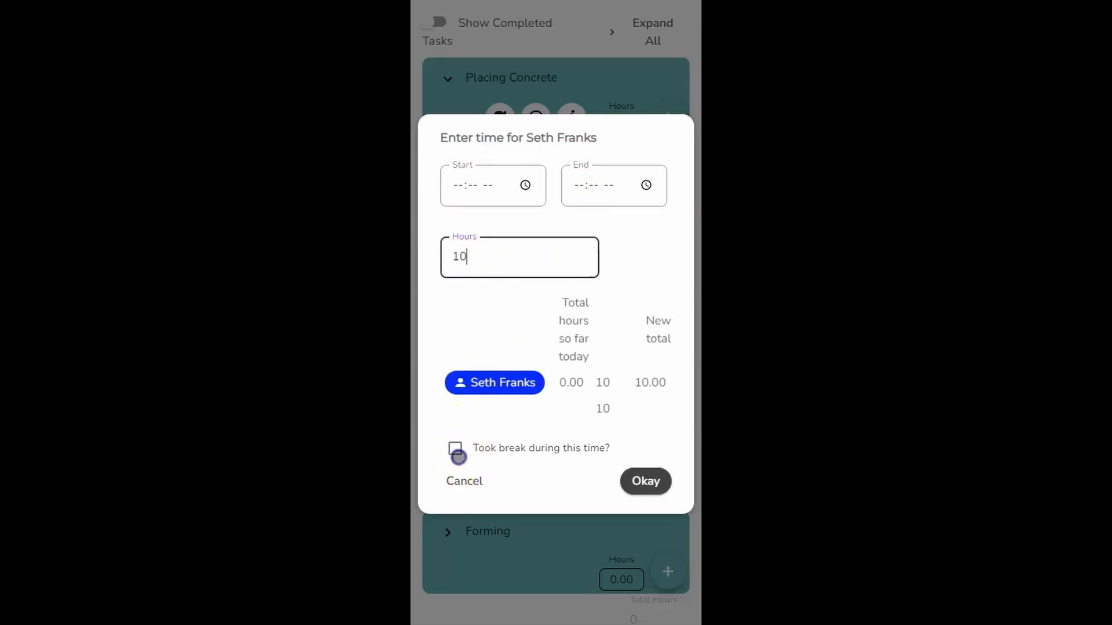
pyautogui.click(456, 451)
pyautogui.click(644, 480)
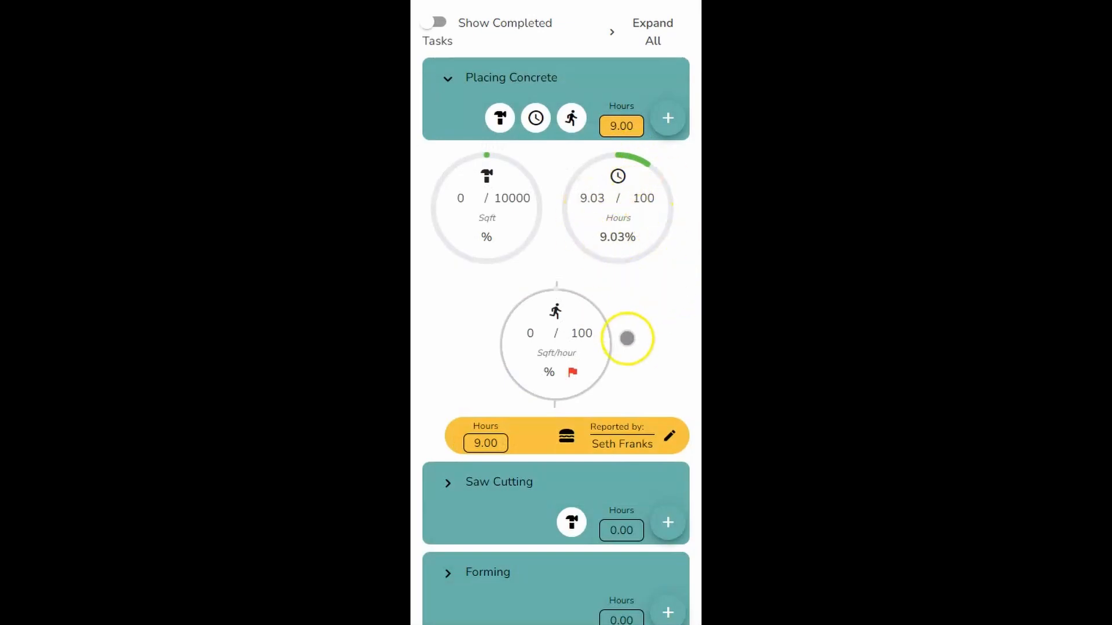
pyautogui.scroll(-2, 637, 335)
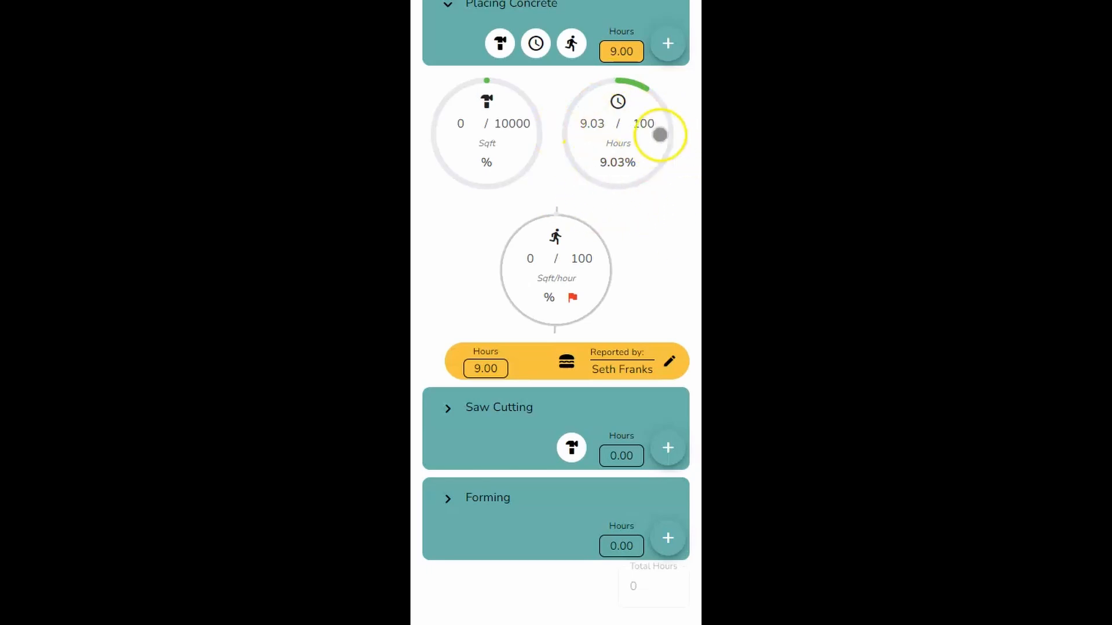
pyautogui.scroll(-4, 653, 285)
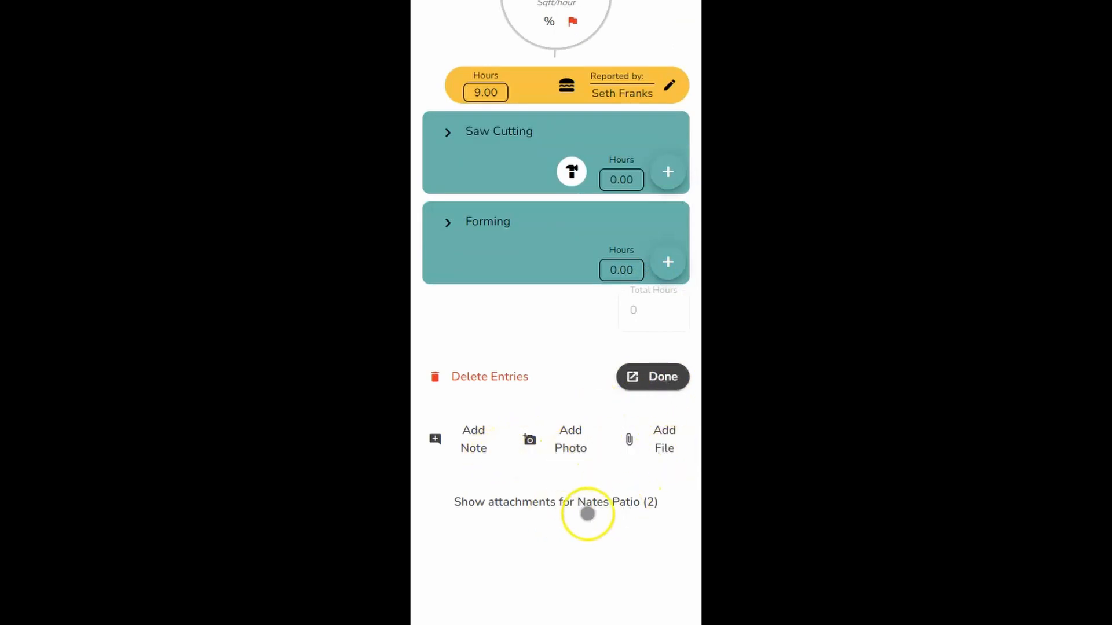
pyautogui.scroll(8, 608, 501)
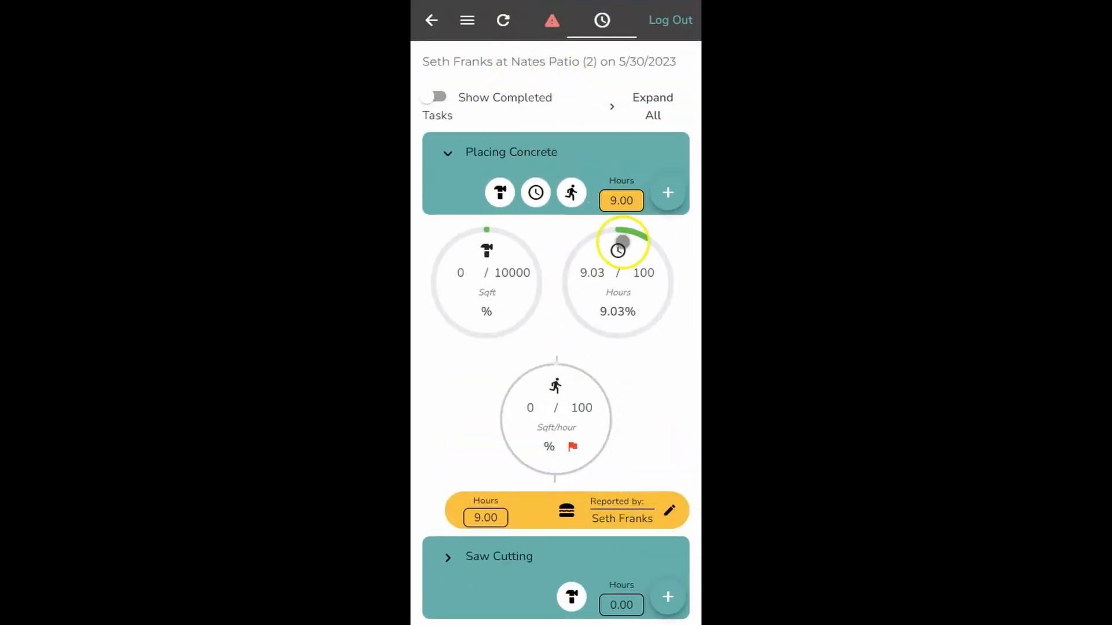
pyautogui.scroll(-5, 623, 243)
pyautogui.scroll(5, 624, 243)
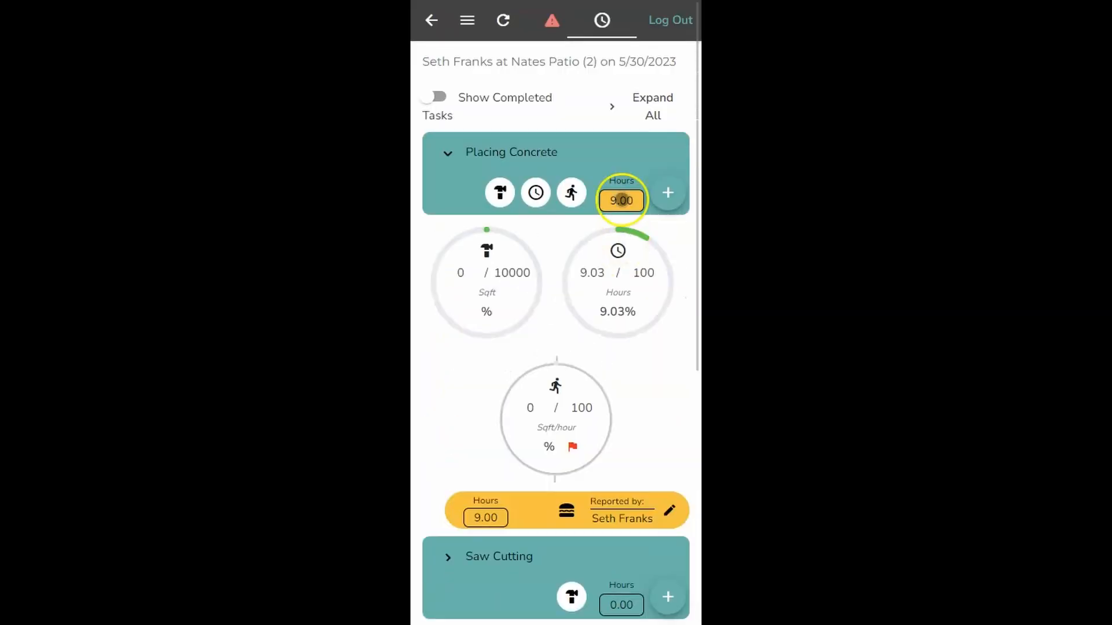
# - Add the note "Had fun!" to the 5/30 report, assign it to the Placing Concrete task, and save it
pyautogui.scroll(-7, 632, 392)
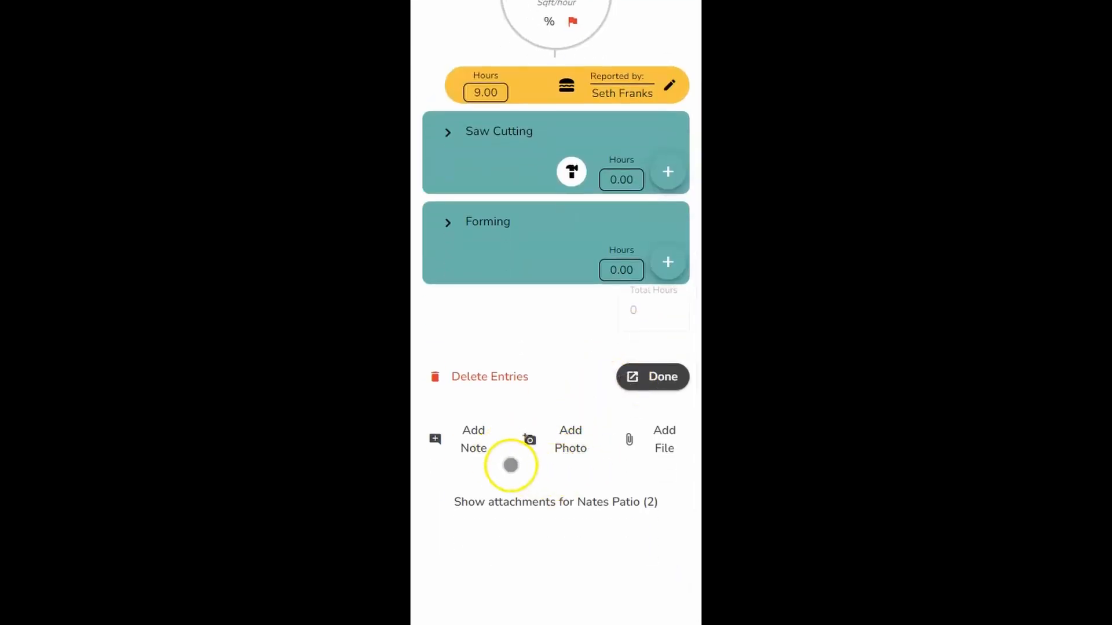
pyautogui.click(466, 445)
pyautogui.click(536, 303)
pyautogui.write('Had fun!')
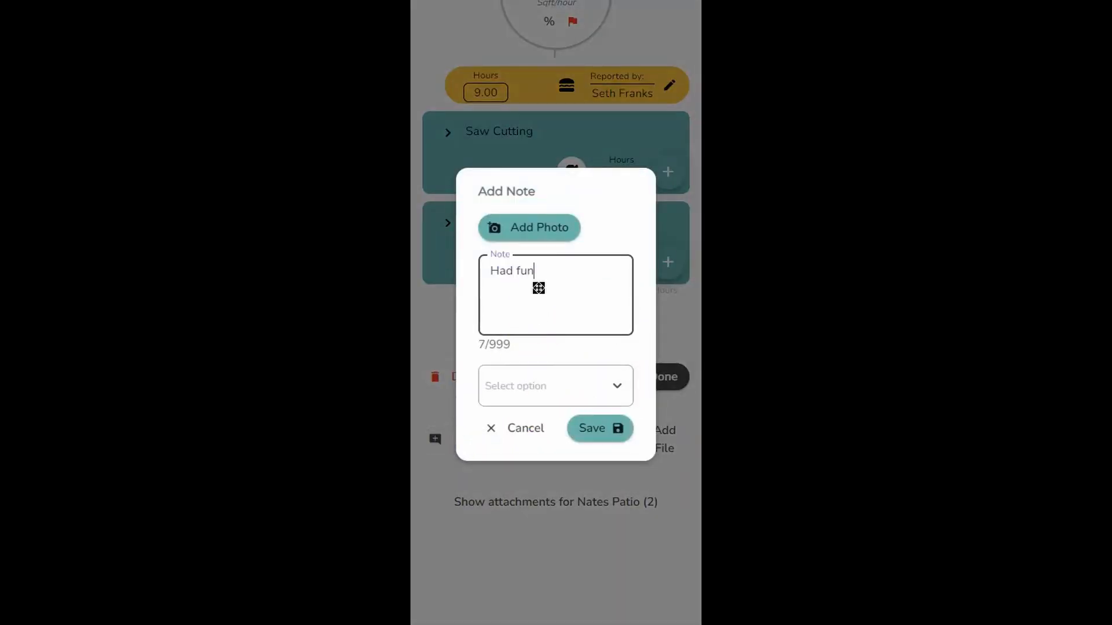
pyautogui.click(586, 387)
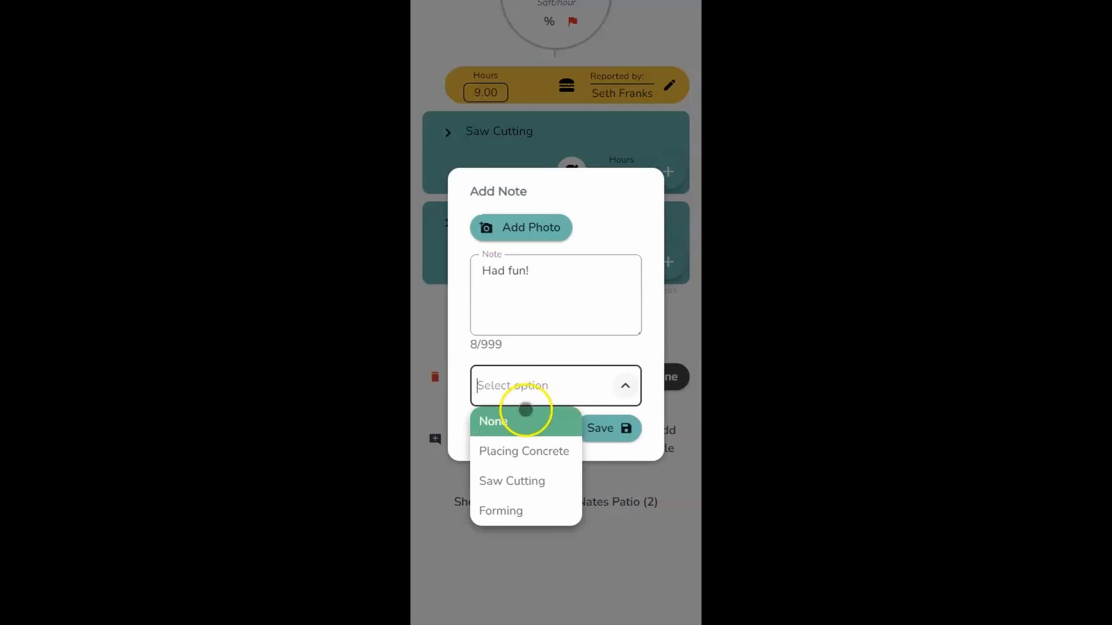
pyautogui.click(534, 453)
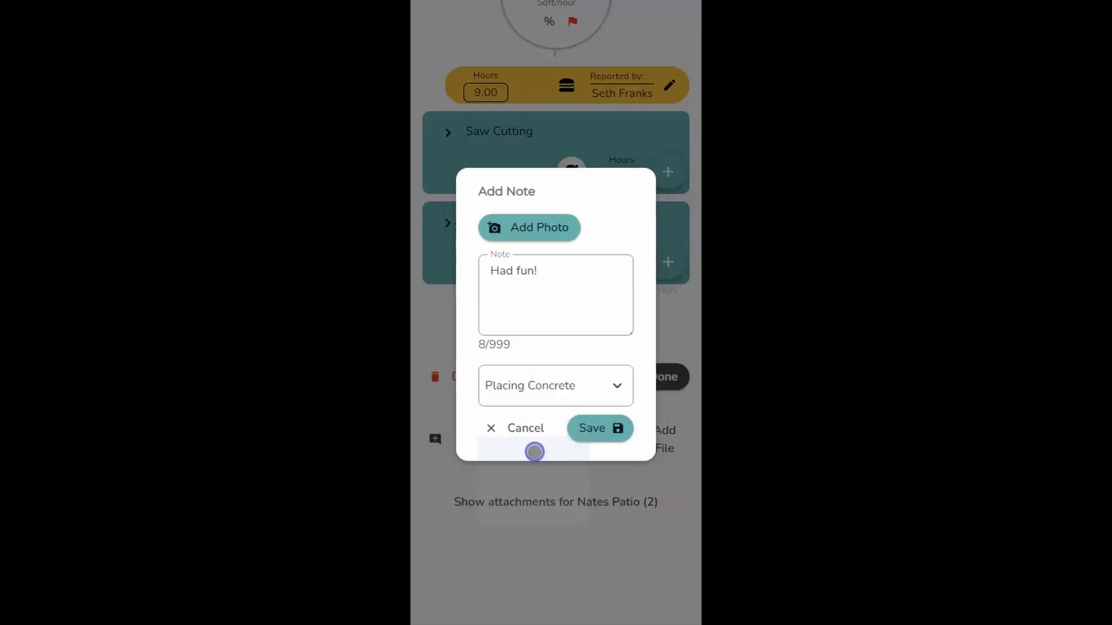
pyautogui.click(607, 435)
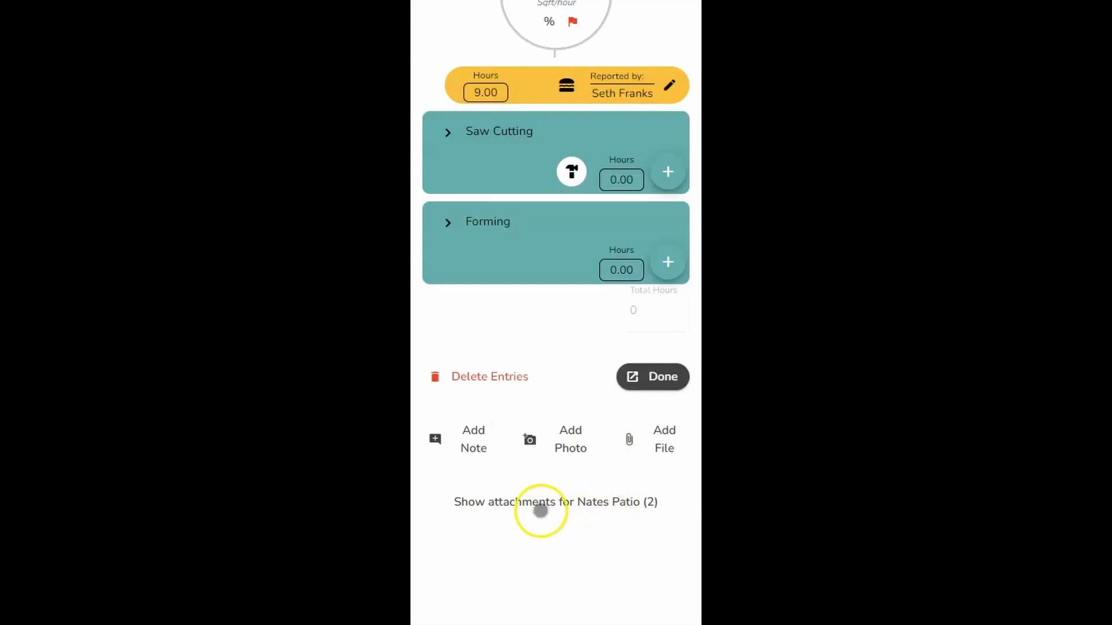
# - Show the attachments for Nates Patio (2), review the listed notes, and finish the 5/30 time entry
pyautogui.click(568, 505)
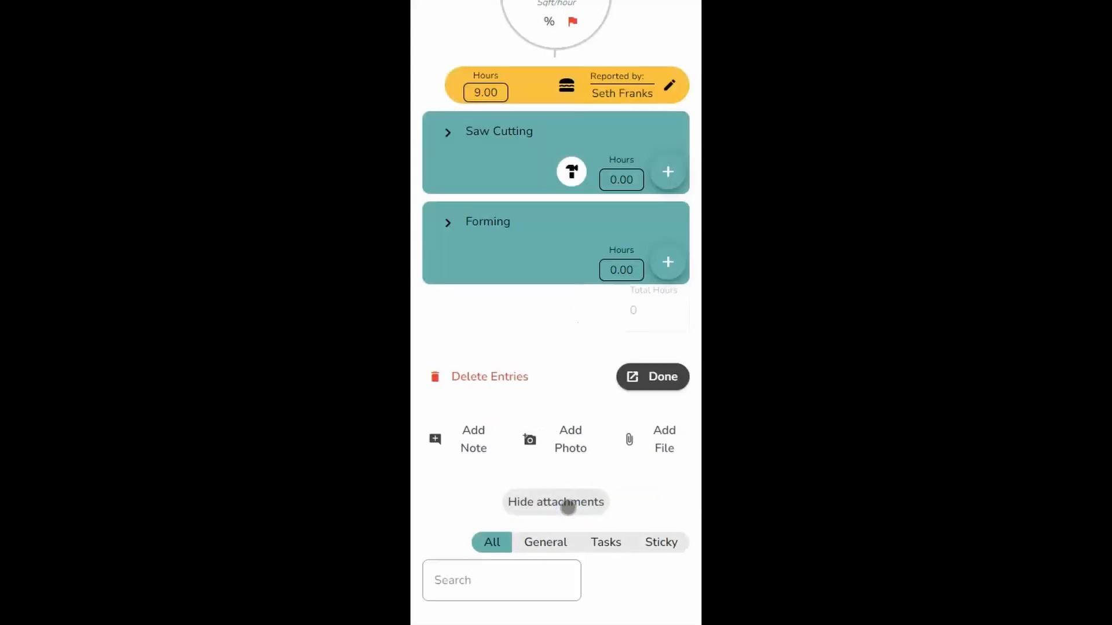
pyautogui.scroll(-5, 568, 505)
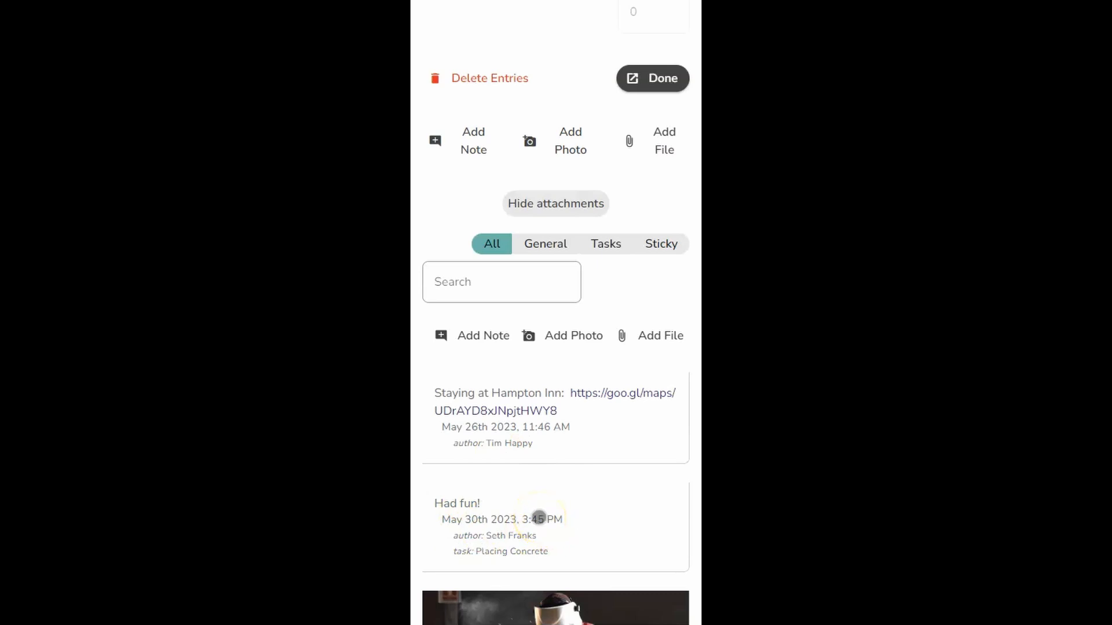
pyautogui.scroll(10, 540, 502)
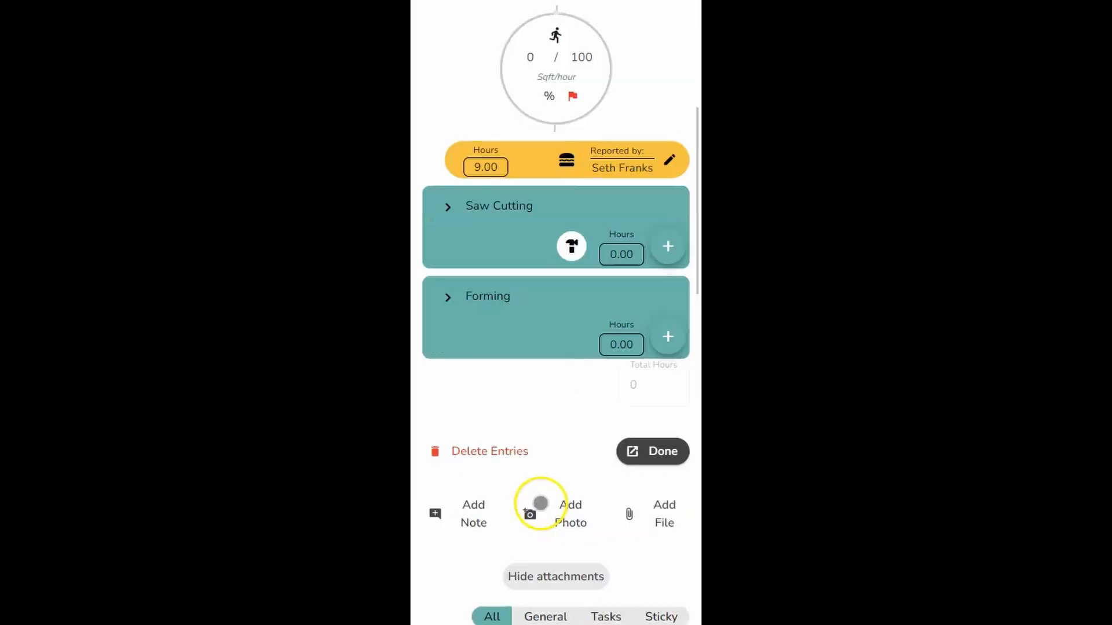
pyautogui.scroll(-3, 566, 456)
pyautogui.scroll(-1, 565, 455)
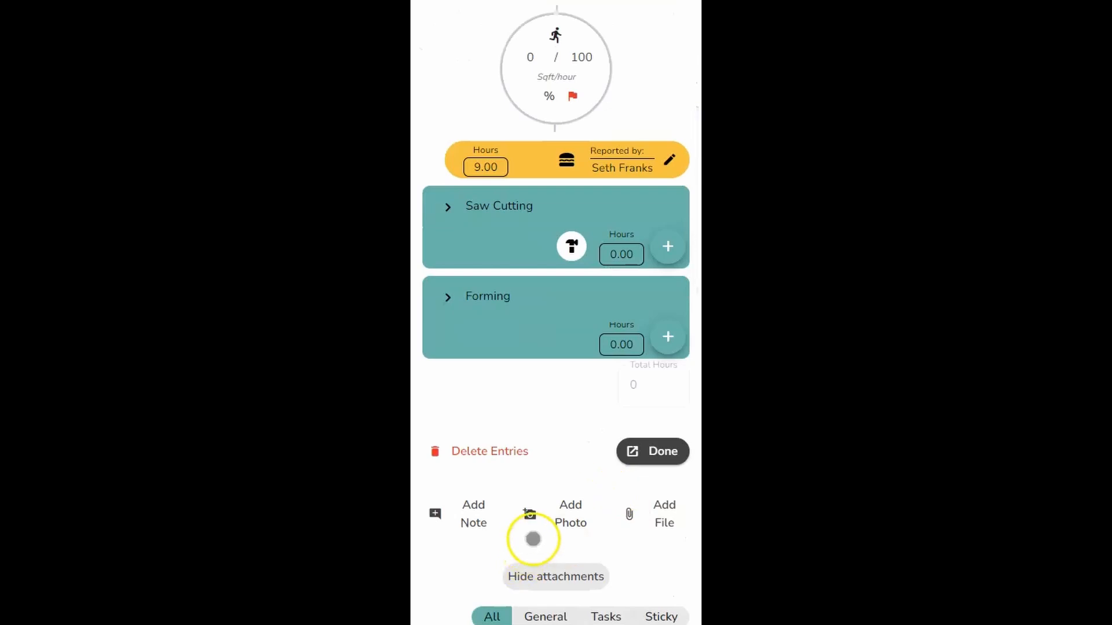
pyautogui.click(665, 452)
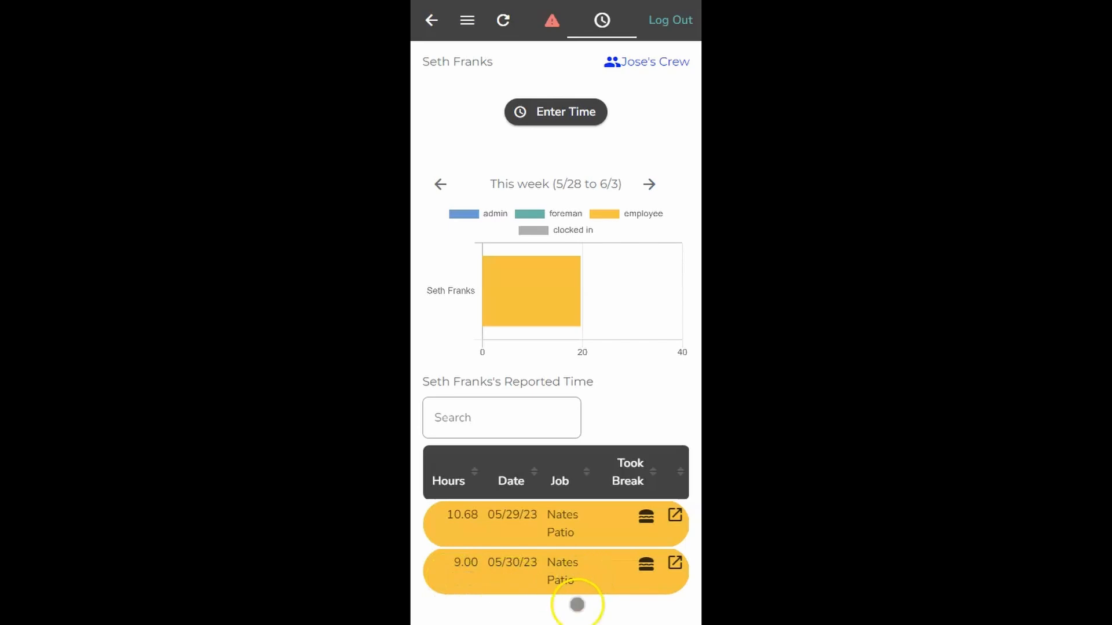
# - Reopen the 05/30/23 Nates Patio entry, set the reported Placing Concrete hours to 8, and save the change
pyautogui.scroll(-2, 561, 531)
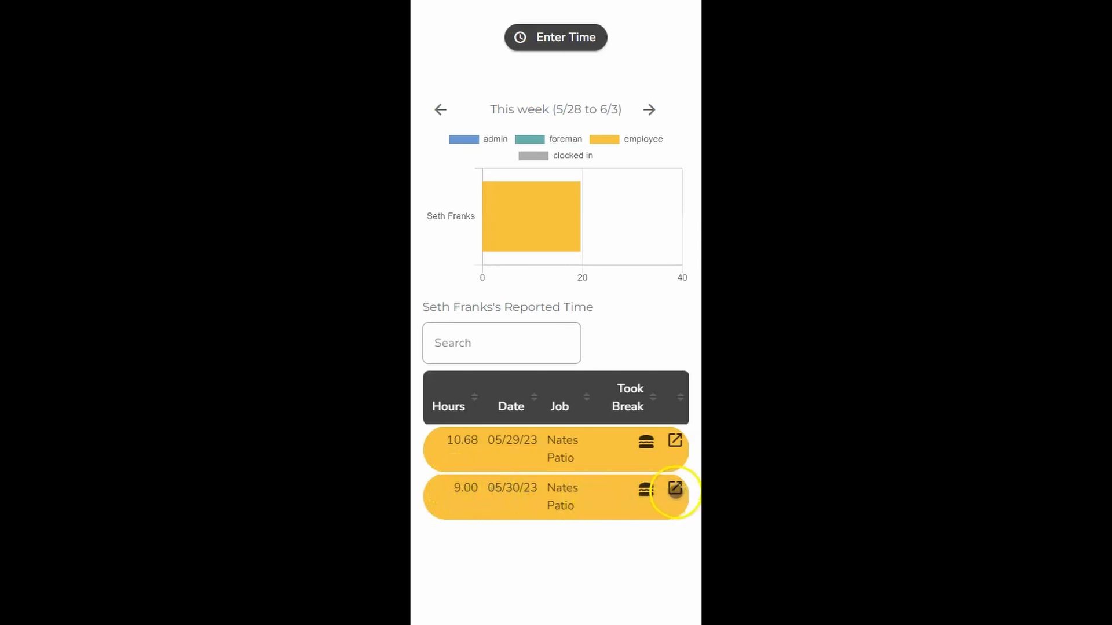
pyautogui.click(675, 489)
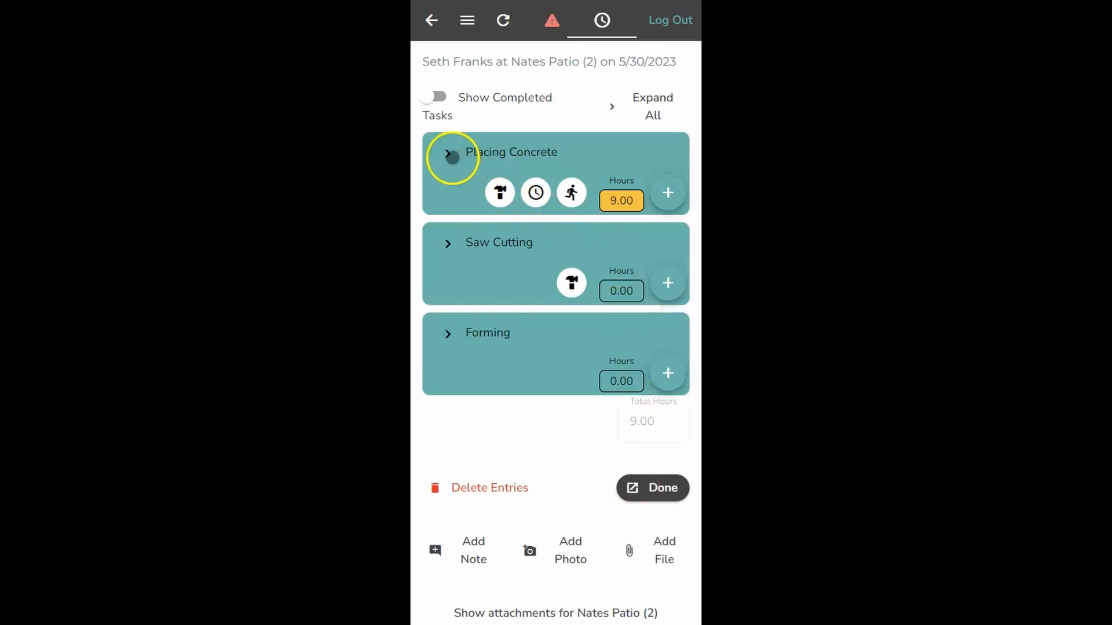
pyautogui.click(452, 157)
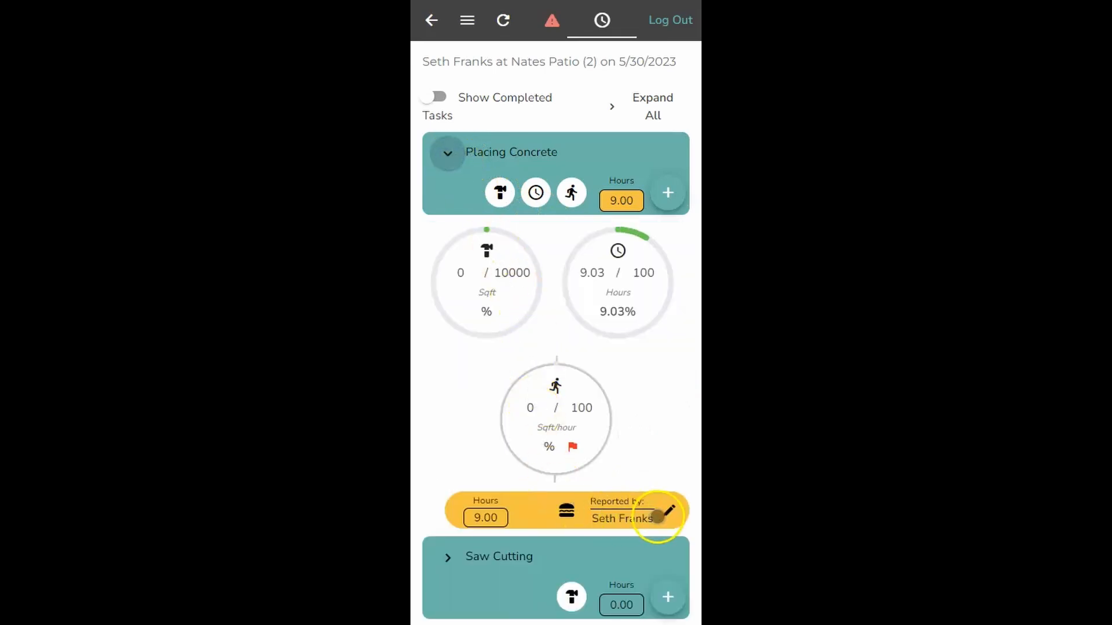
pyautogui.click(660, 514)
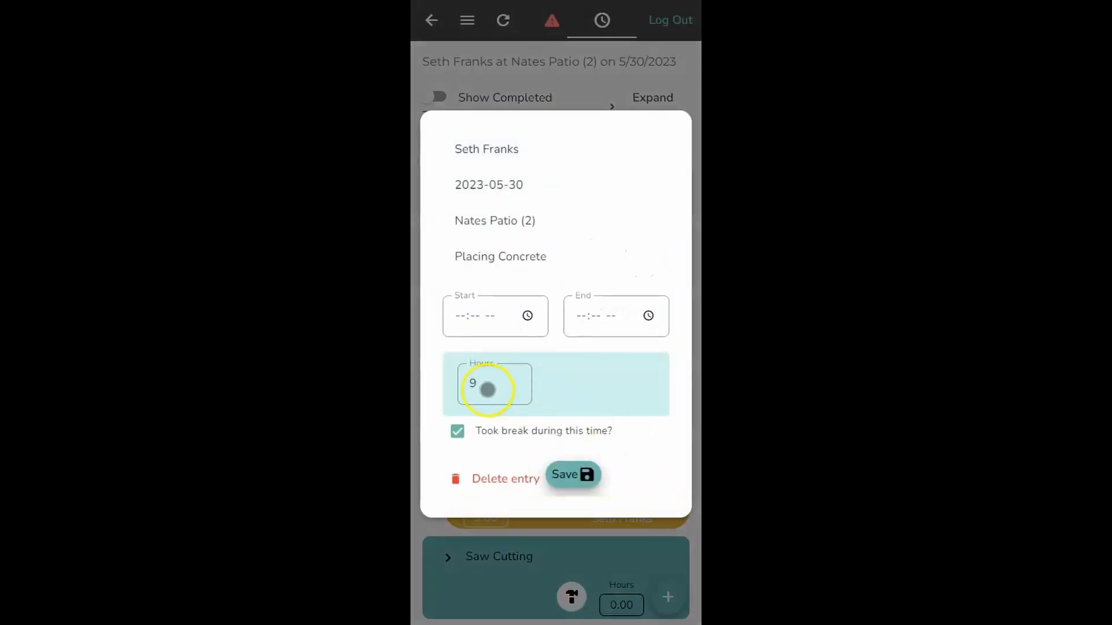
pyautogui.click(488, 390)
pyautogui.write('8')
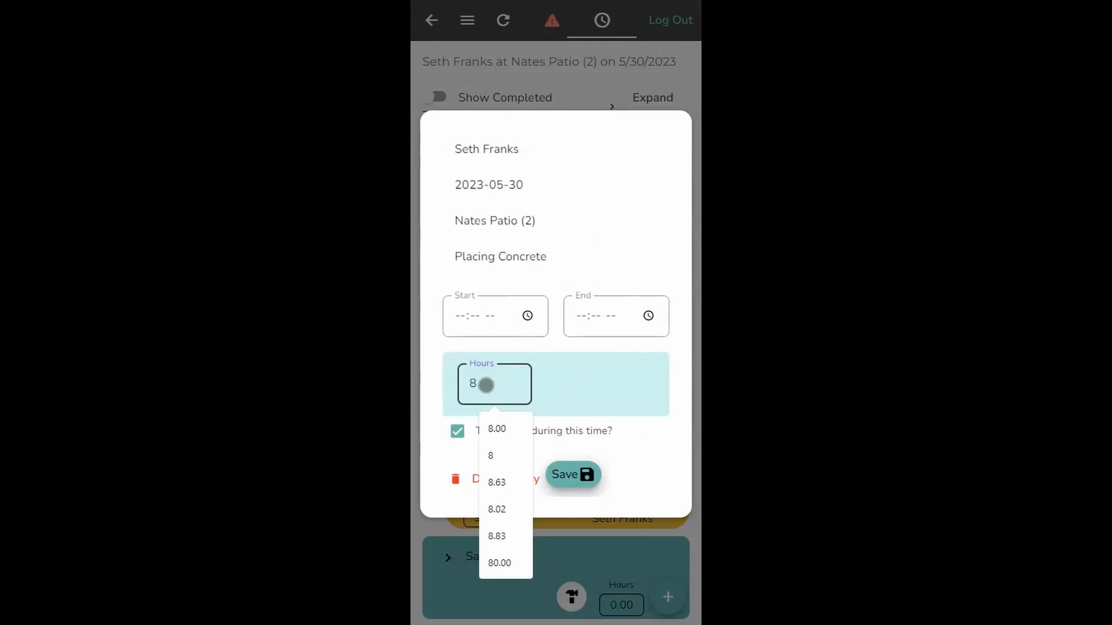
pyautogui.click(572, 474)
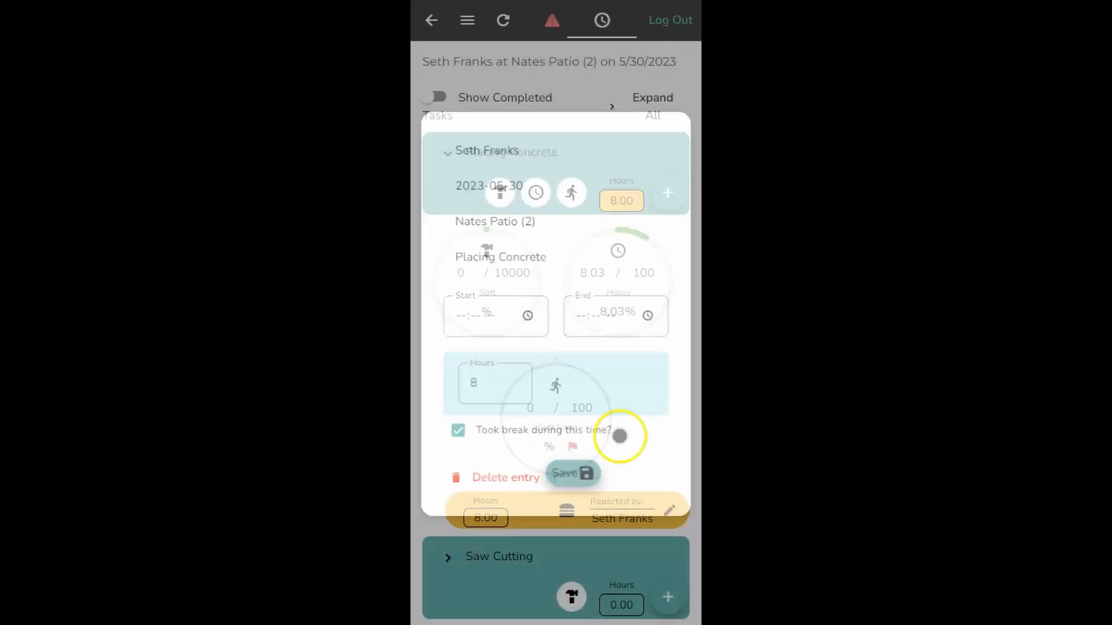
# - Finish the edited 5/30 report and check this week's reported time list
pyautogui.scroll(-7, 575, 487)
pyautogui.click(653, 386)
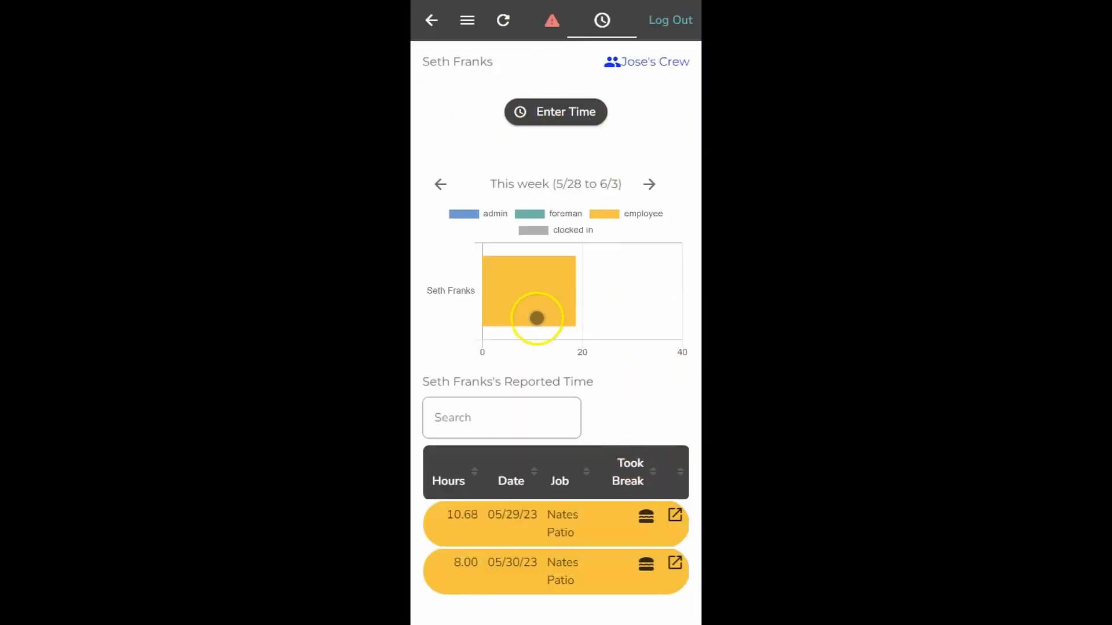
pyautogui.scroll(-2, 568, 387)
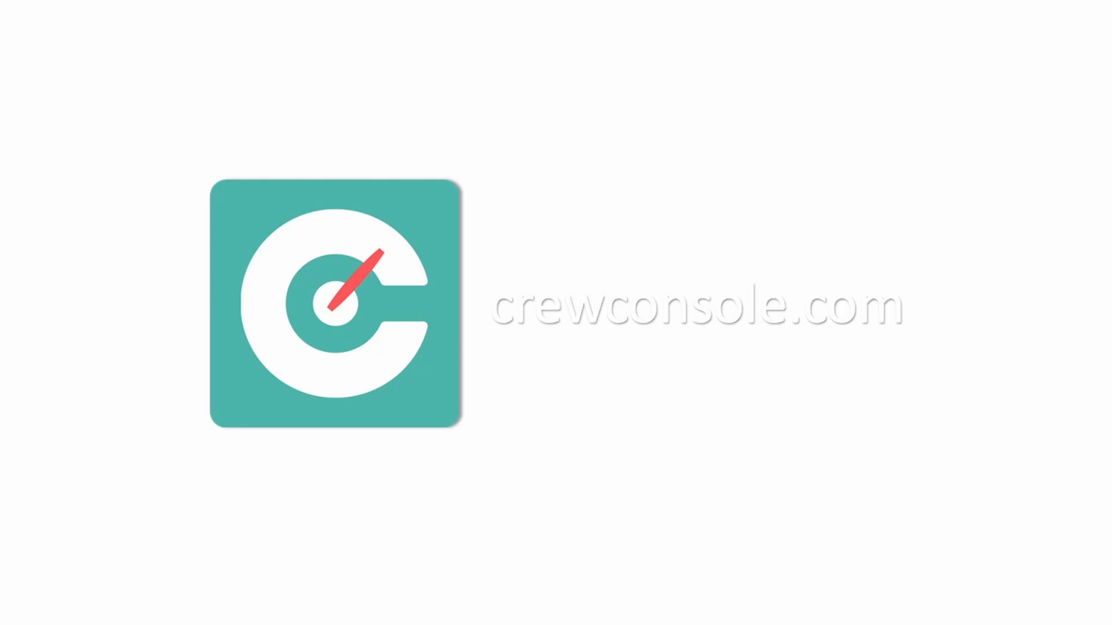